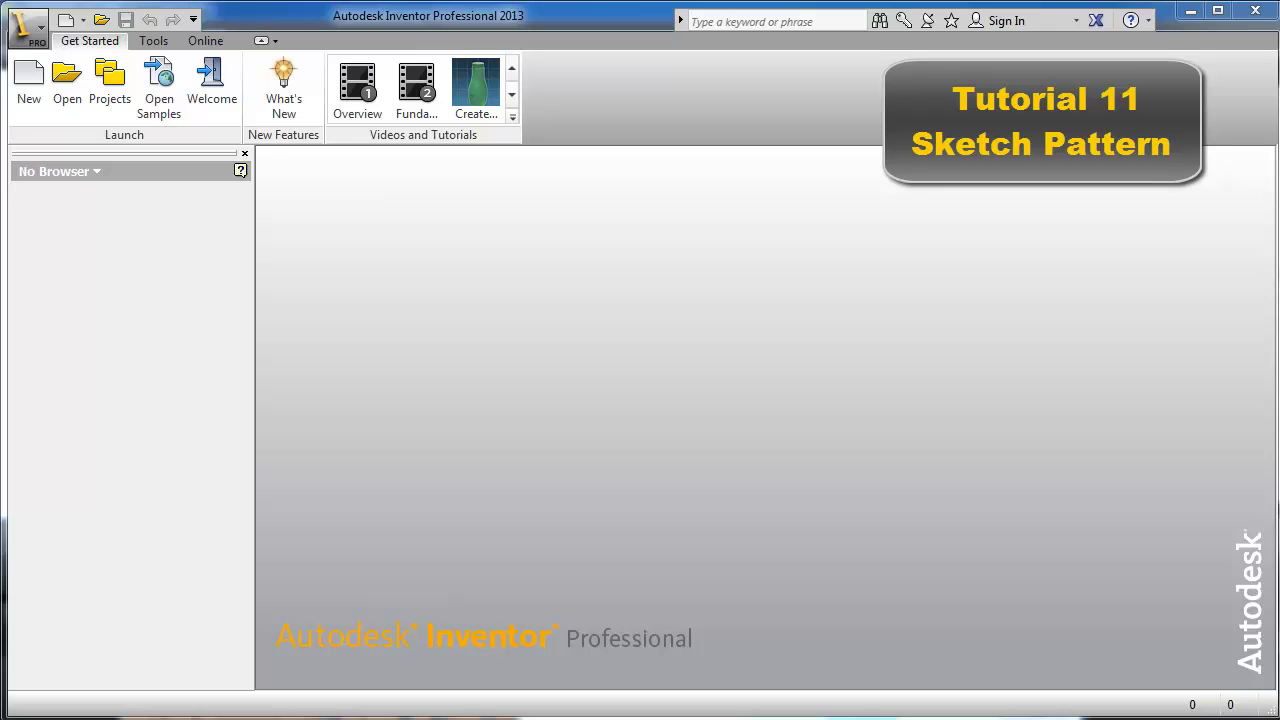
# Step: Create a new part from the Standard (mm).ipt template and start a 2D sketch on its XY plane
pyautogui.click(72, 24)
pyautogui.click(705, 210)
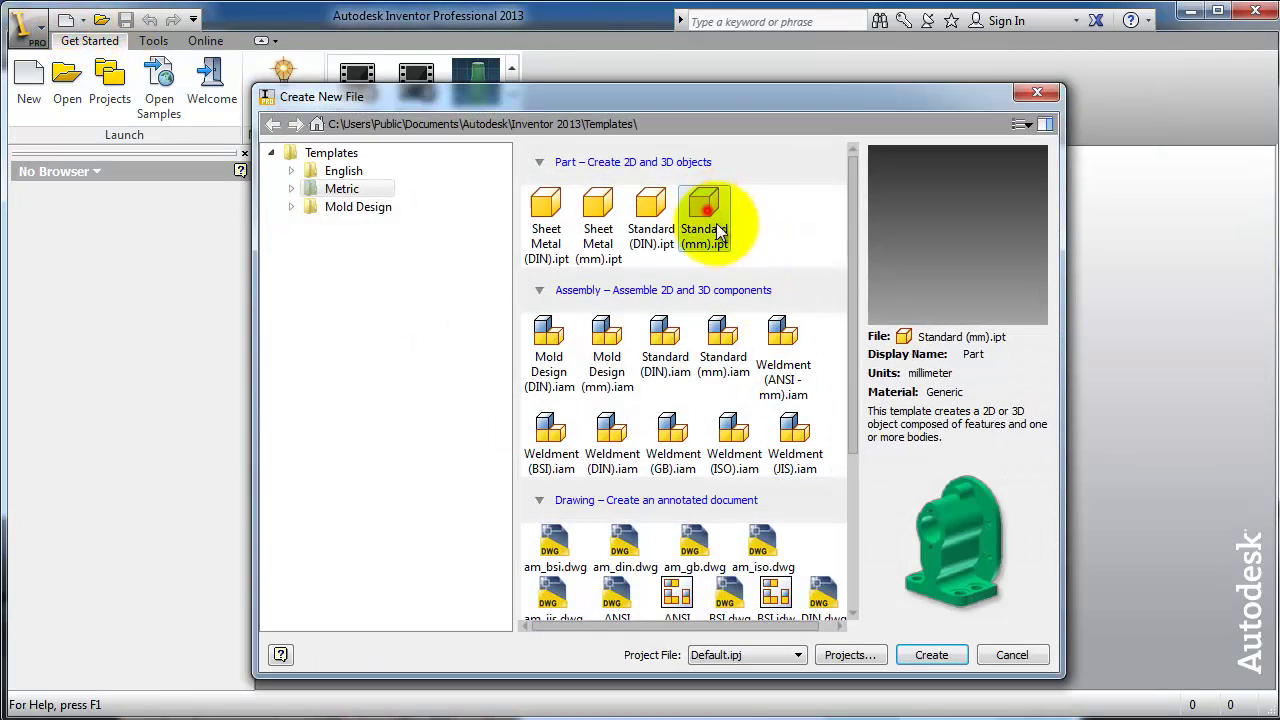
pyautogui.click(950, 655)
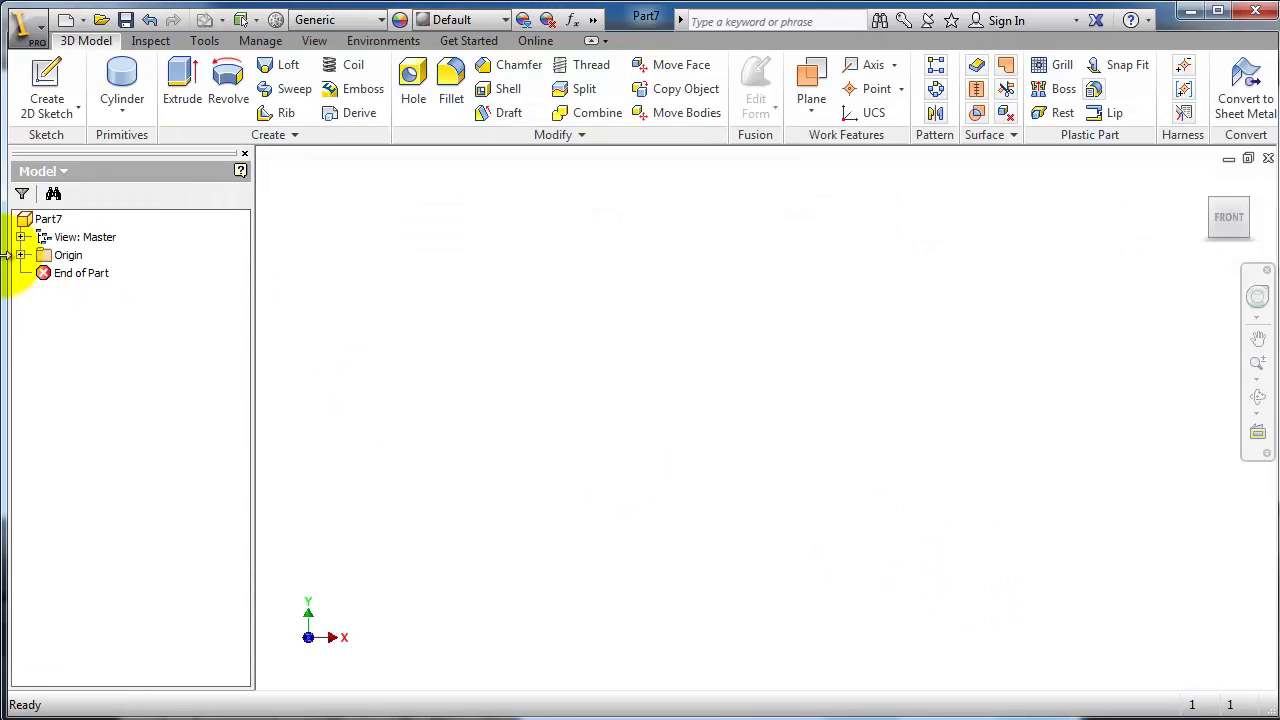
pyautogui.click(20, 255)
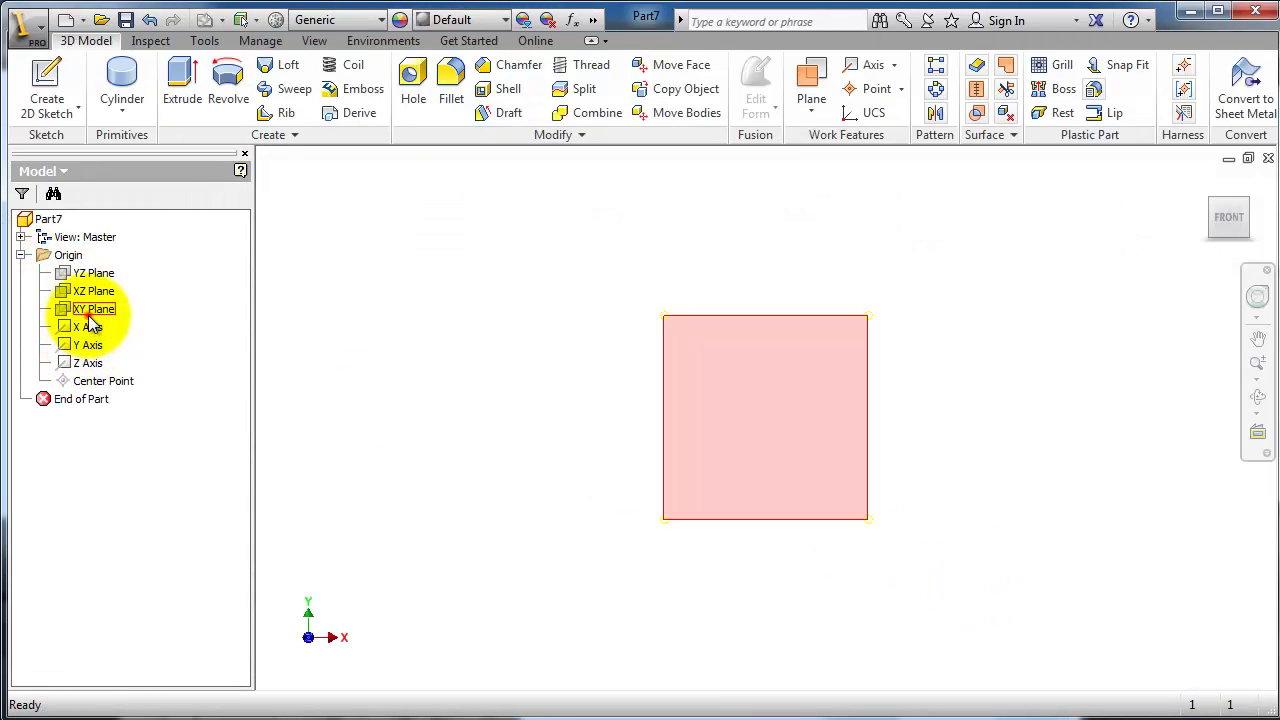
pyautogui.click(93, 309)
pyautogui.click(790, 407)
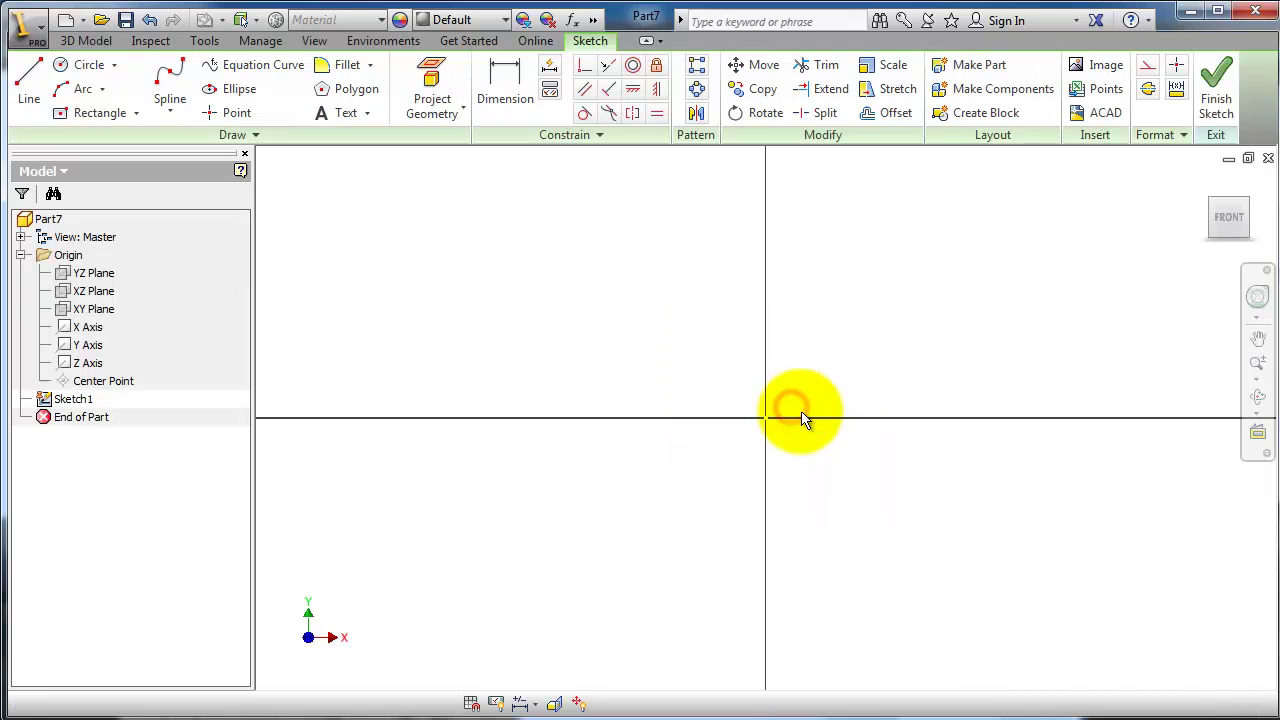
# Step: Draw a two-point center rectangle from the origin, plus a small circle inside its top-left corner
pyautogui.click(104, 117)
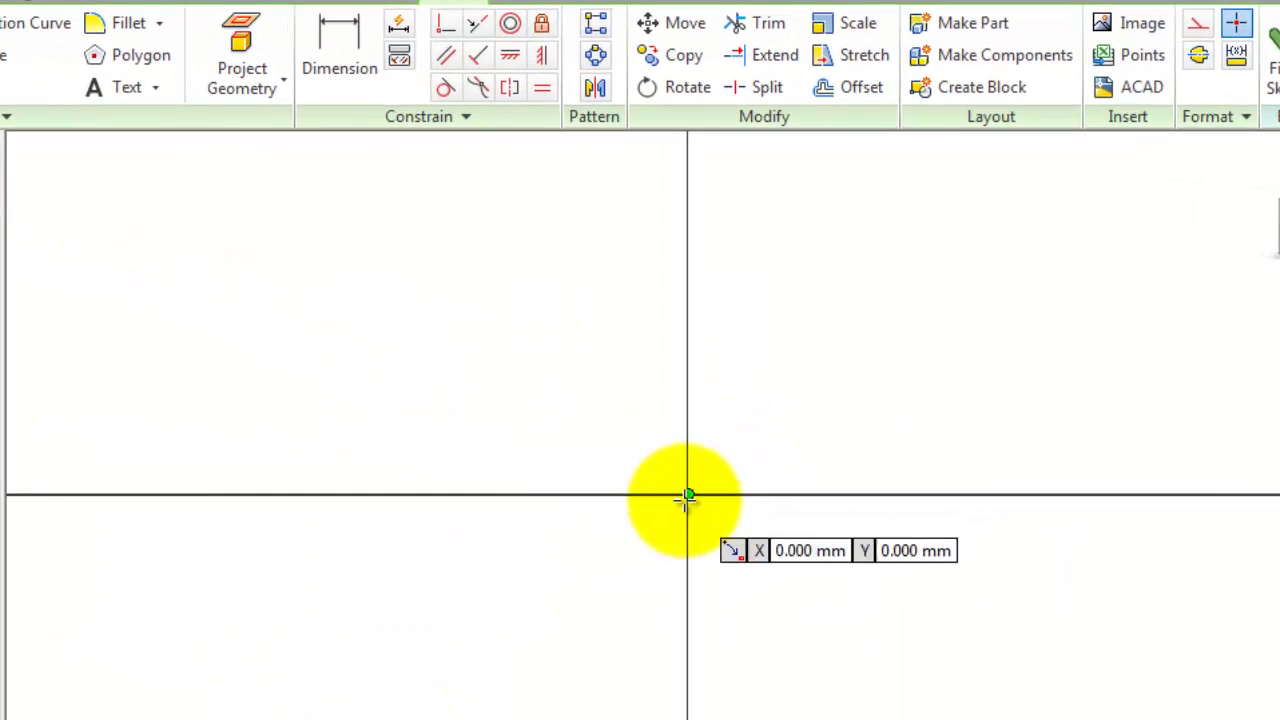
pyautogui.click(687, 497)
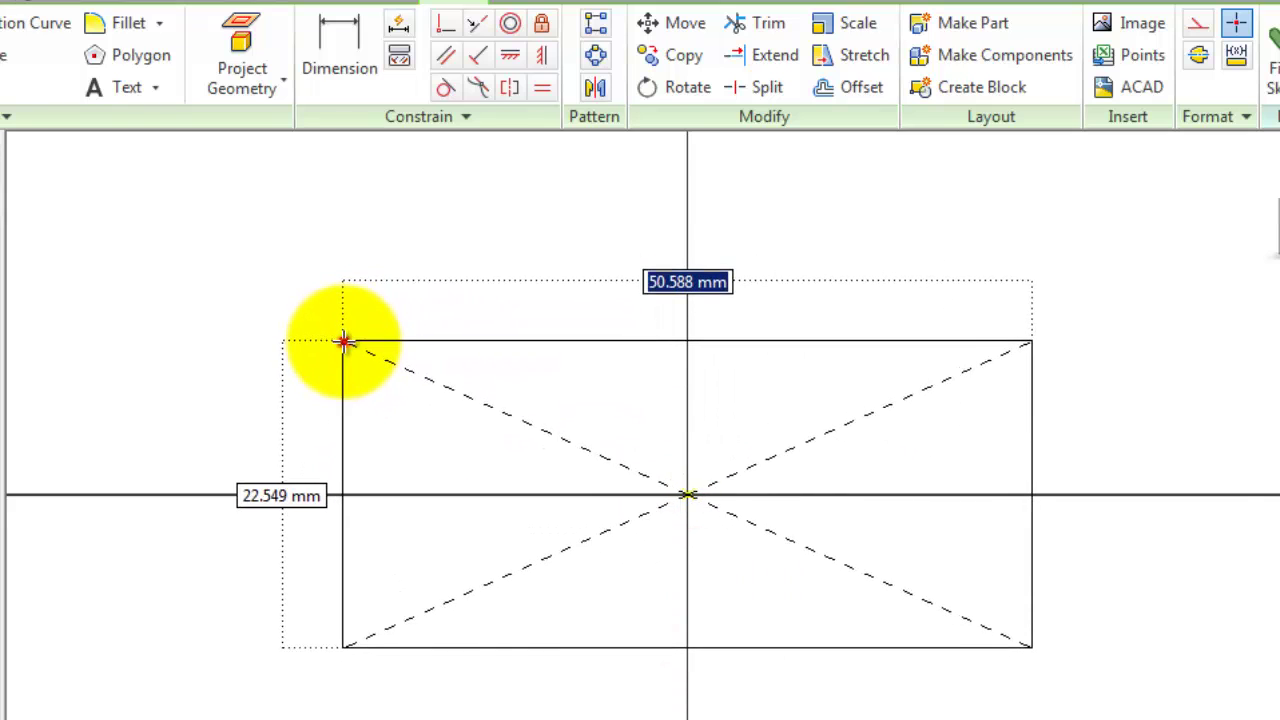
pyautogui.click(344, 343)
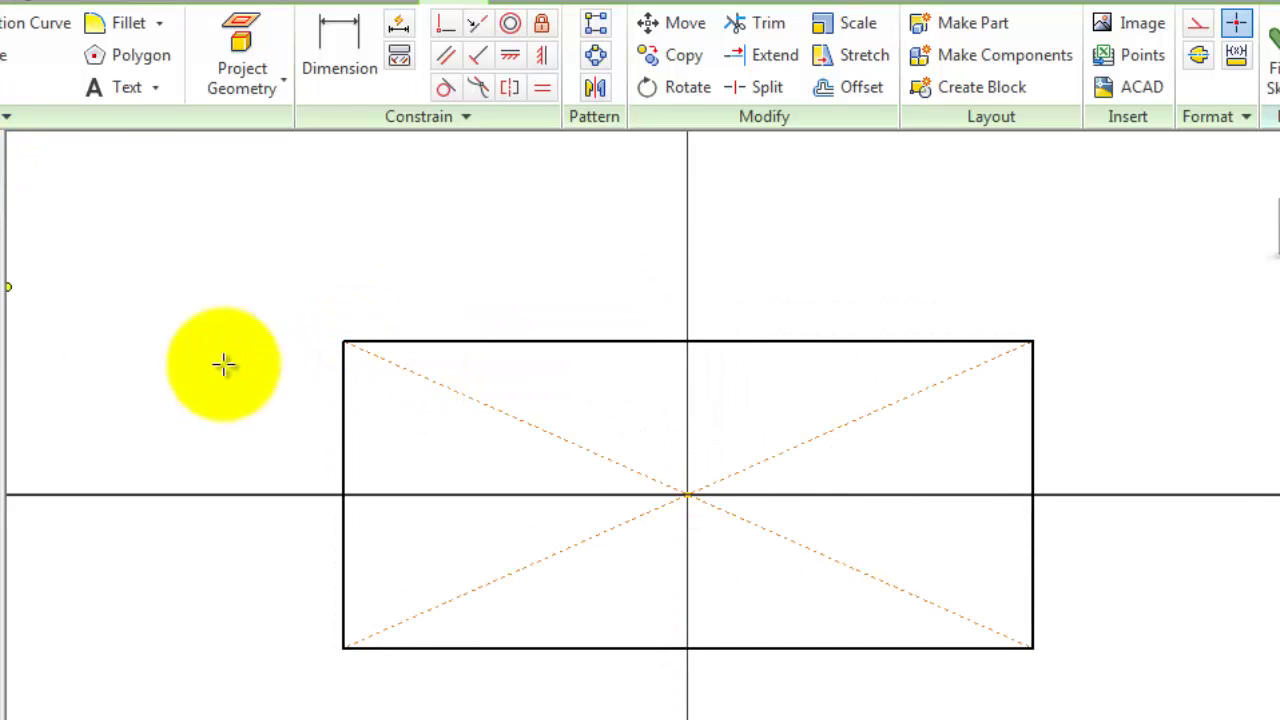
pyautogui.click(380, 380)
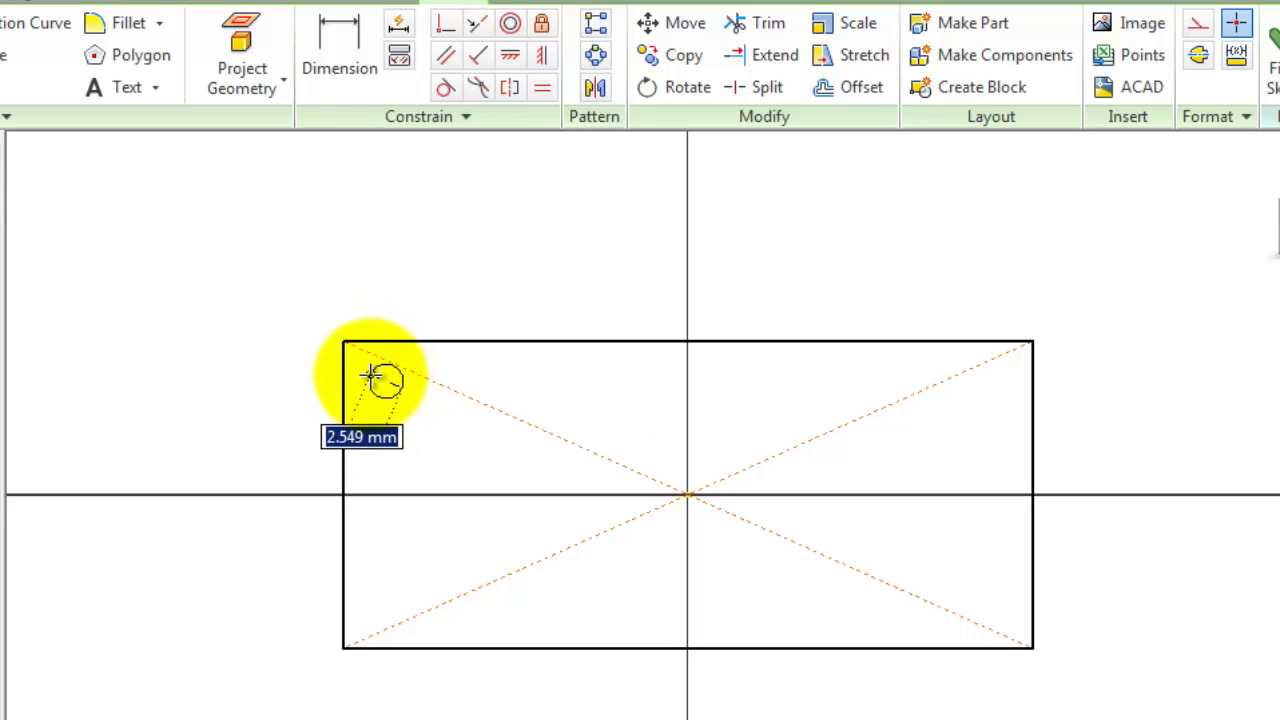
pyautogui.click(370, 380)
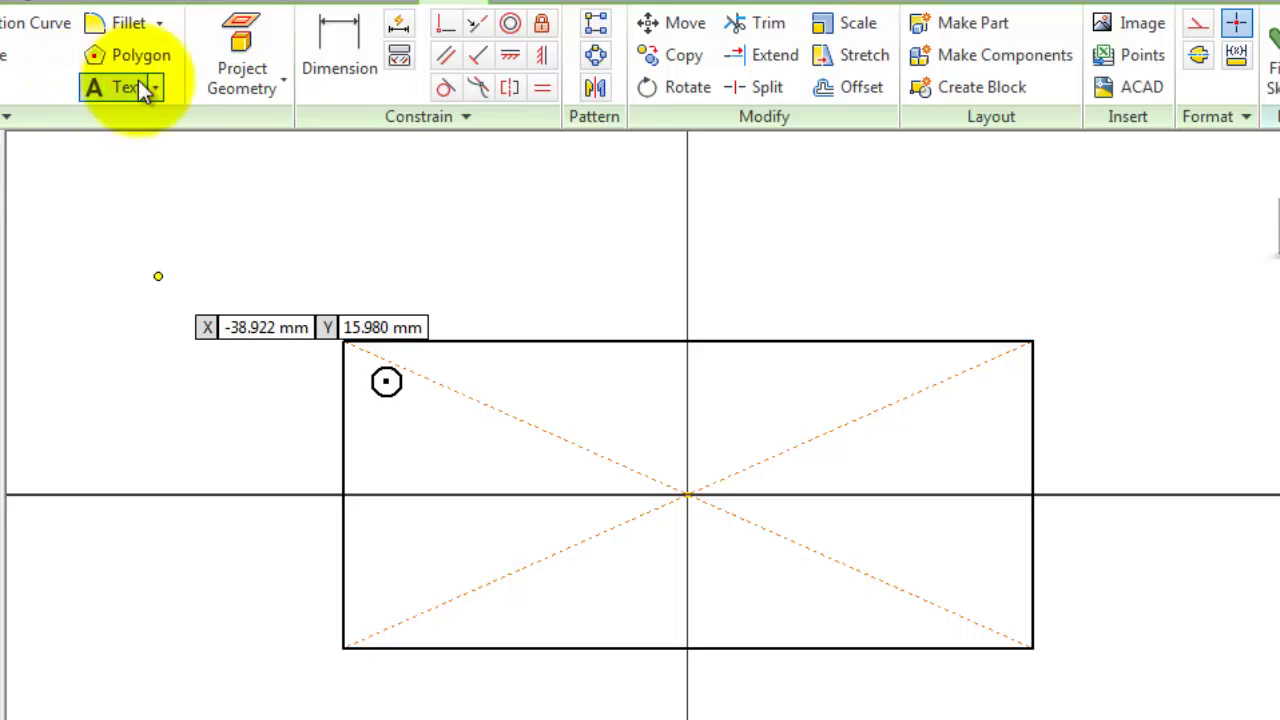
# Step: Dimension the rectangle's left edge to 20 mm and its top edge to 50 mm
pyautogui.click(333, 60)
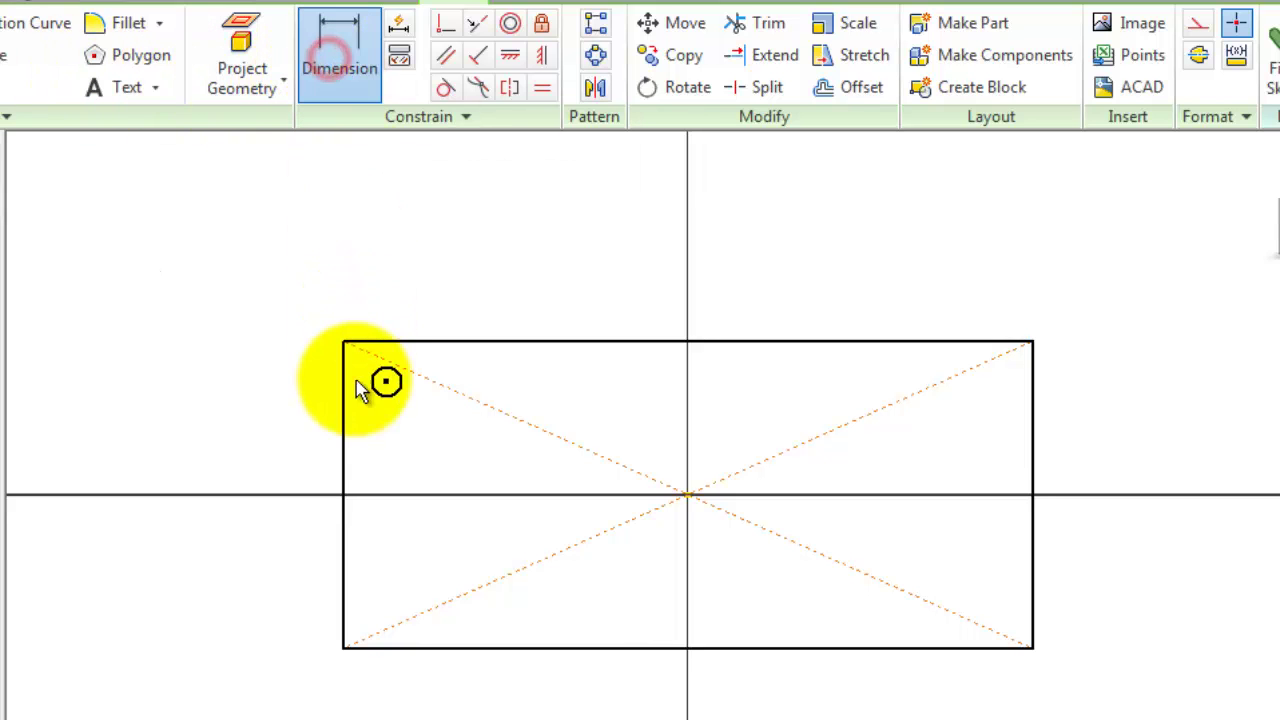
pyautogui.click(343, 393)
pyautogui.click(272, 412)
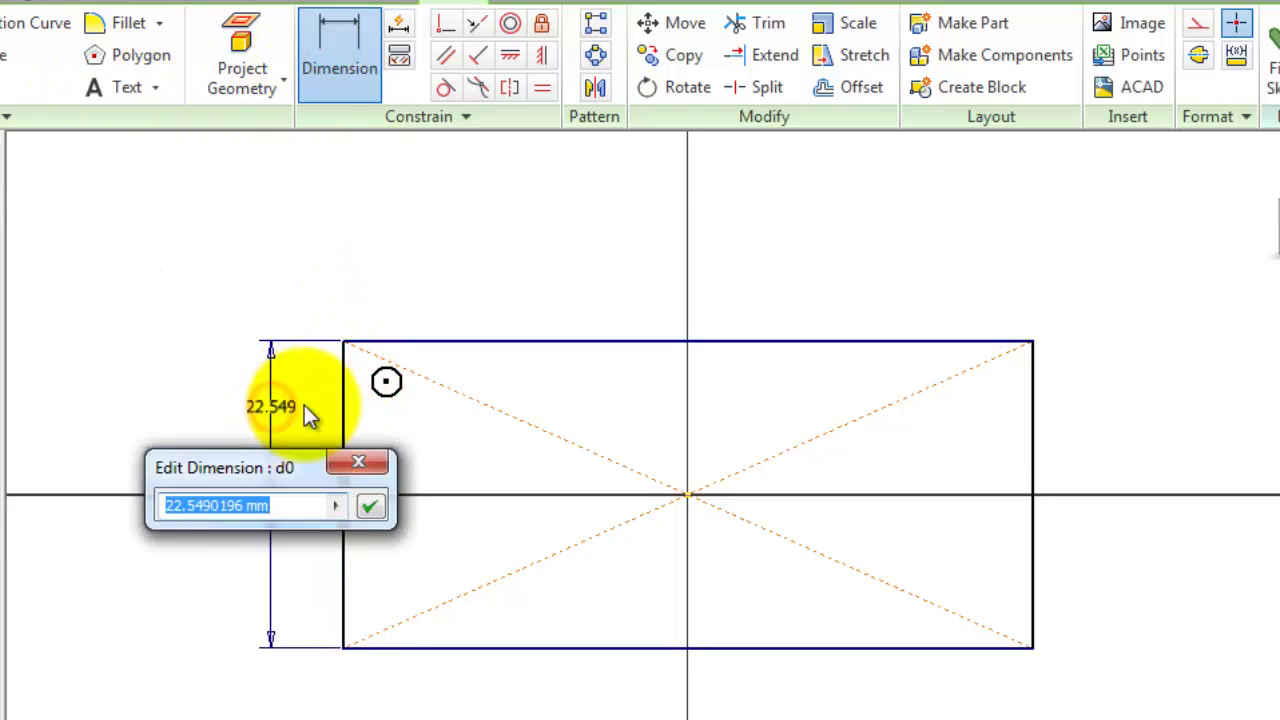
pyautogui.write('20')
pyautogui.press('Return')
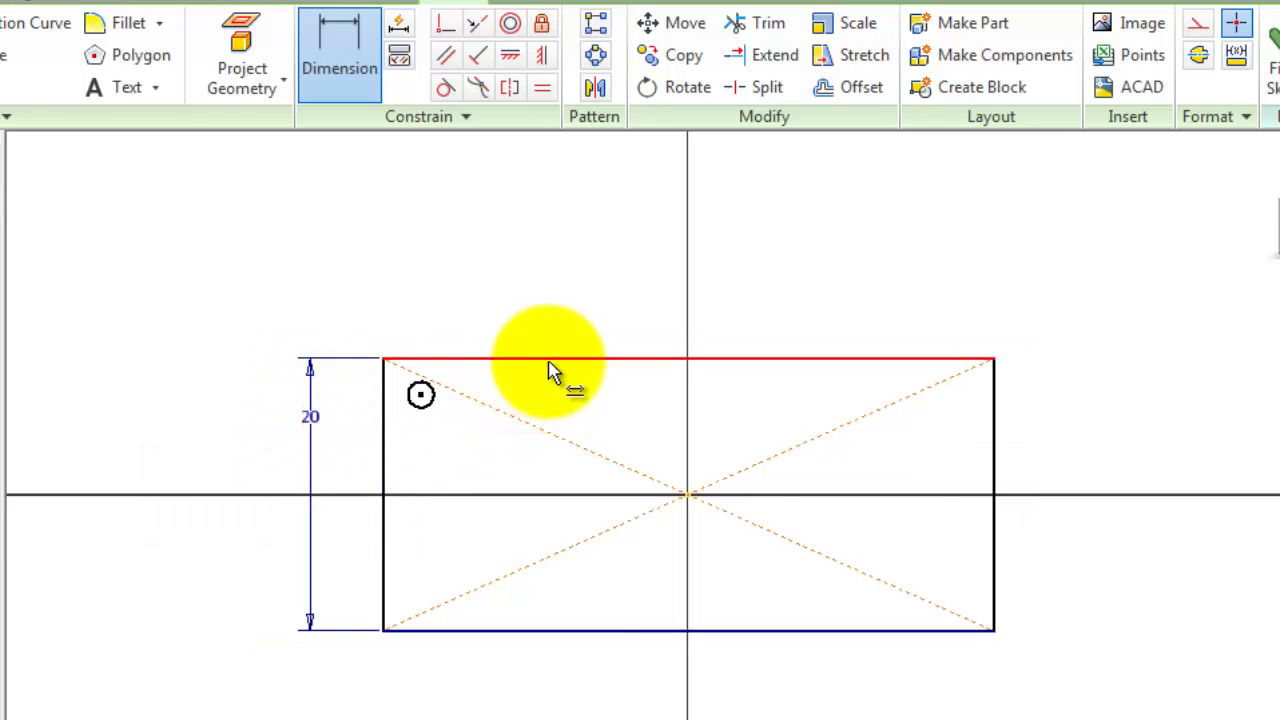
pyautogui.click(549, 360)
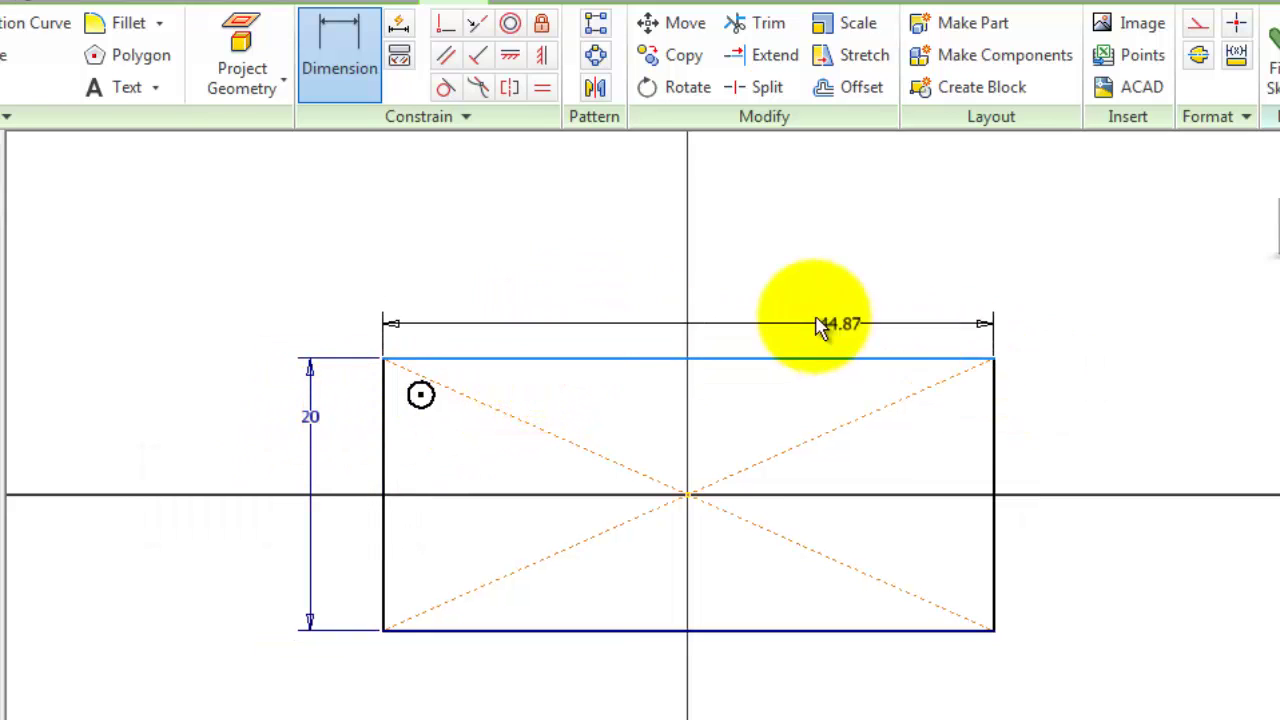
pyautogui.click(641, 290)
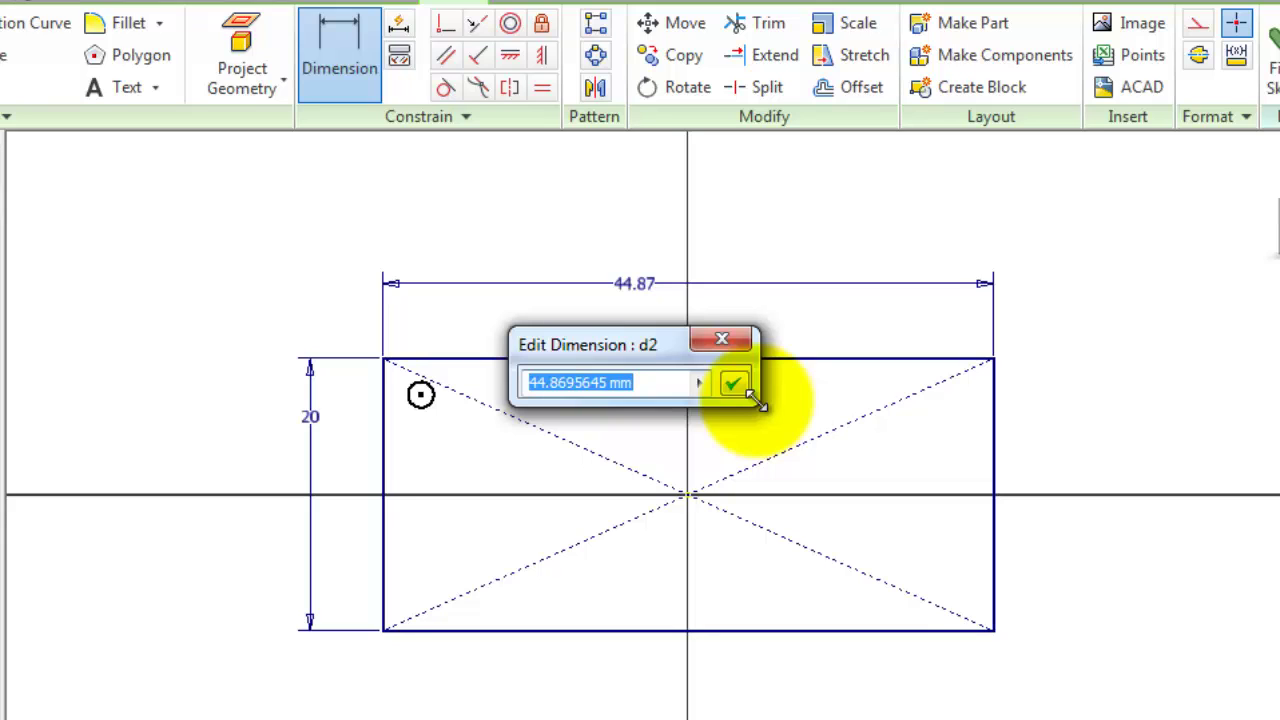
pyautogui.write('50')
pyautogui.press('Return')
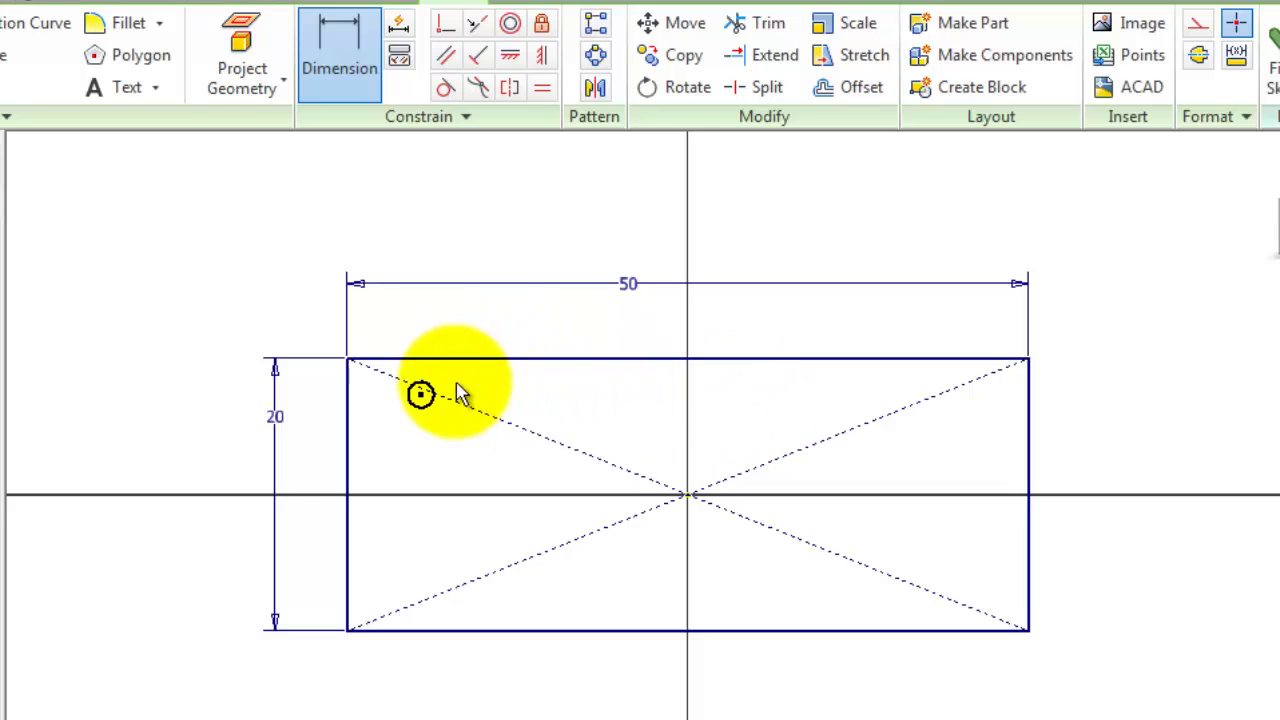
# Step: Give the small circle a 3 mm diameter dimension
pyautogui.click(421, 395)
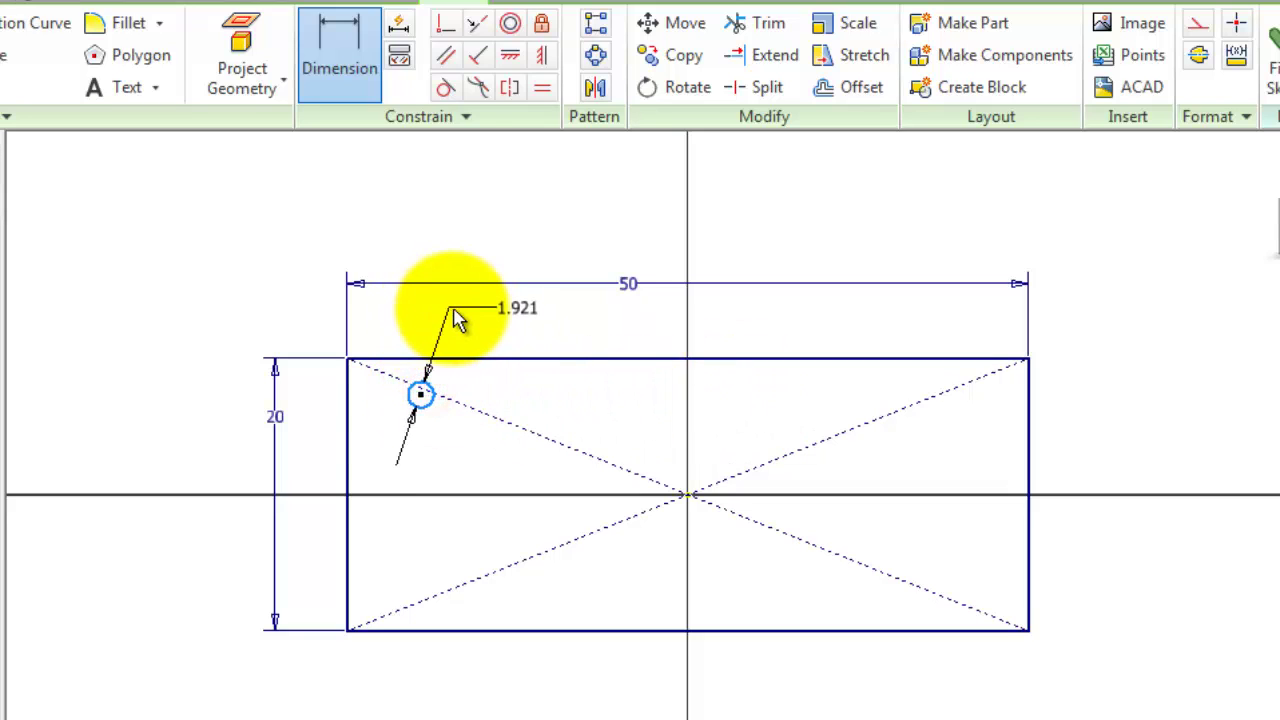
pyautogui.click(452, 314)
pyautogui.write('3')
pyautogui.press('Return')
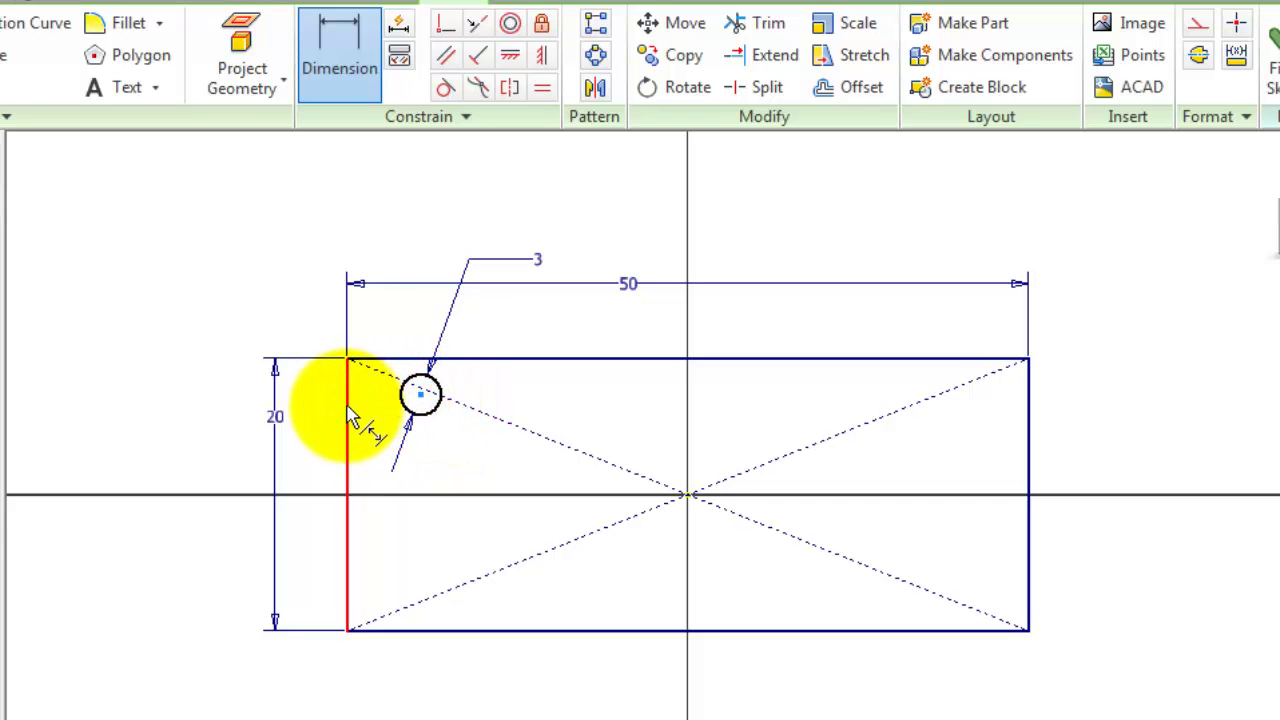
# Step: Place the circle's centre 2 mm from the rectangle's left edge and 2 mm from its top edge
pyautogui.click(350, 418)
pyautogui.click(376, 336)
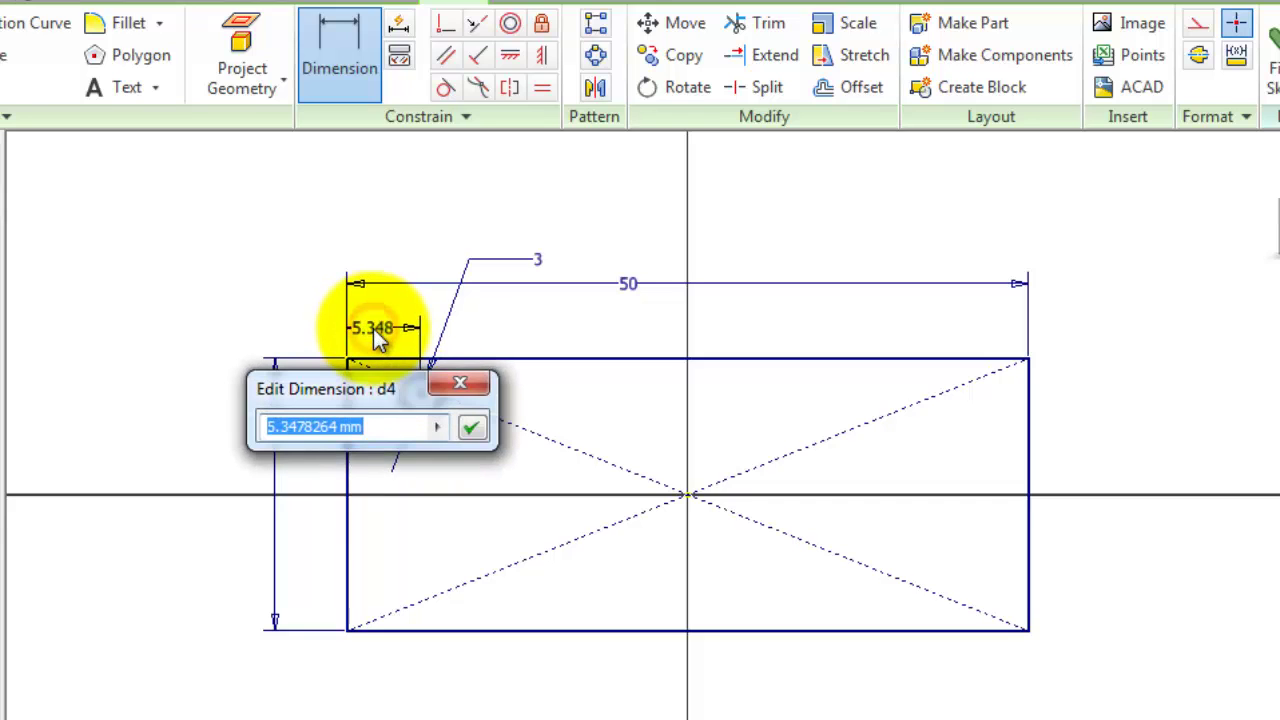
pyautogui.write('2')
pyautogui.press('Return')
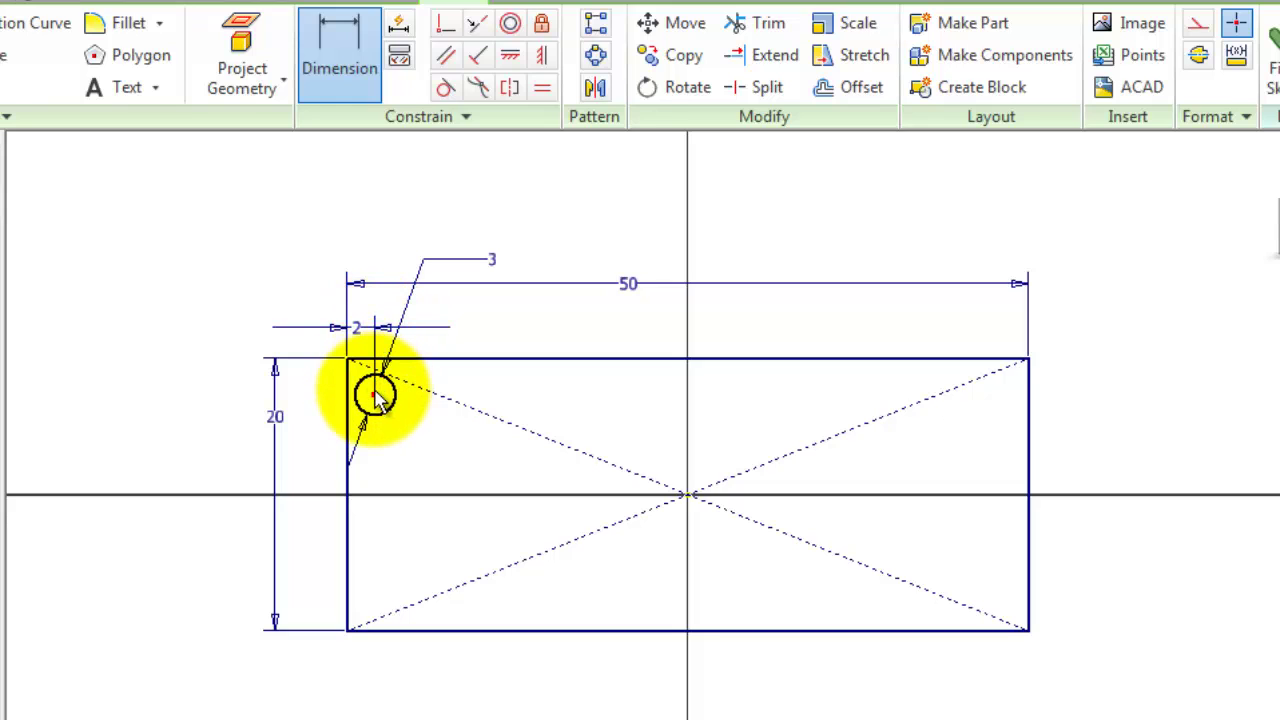
pyautogui.click(367, 357)
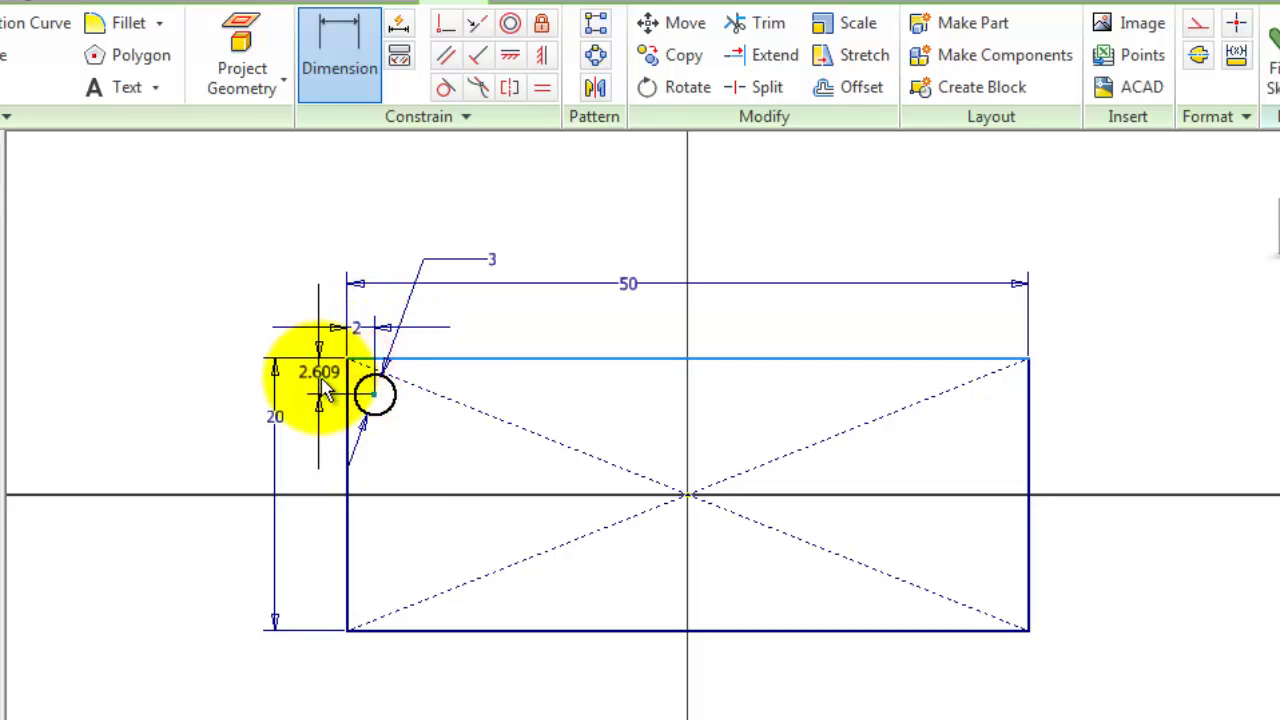
pyautogui.click(322, 390)
pyautogui.write('2.6086957')
pyautogui.press('Return')
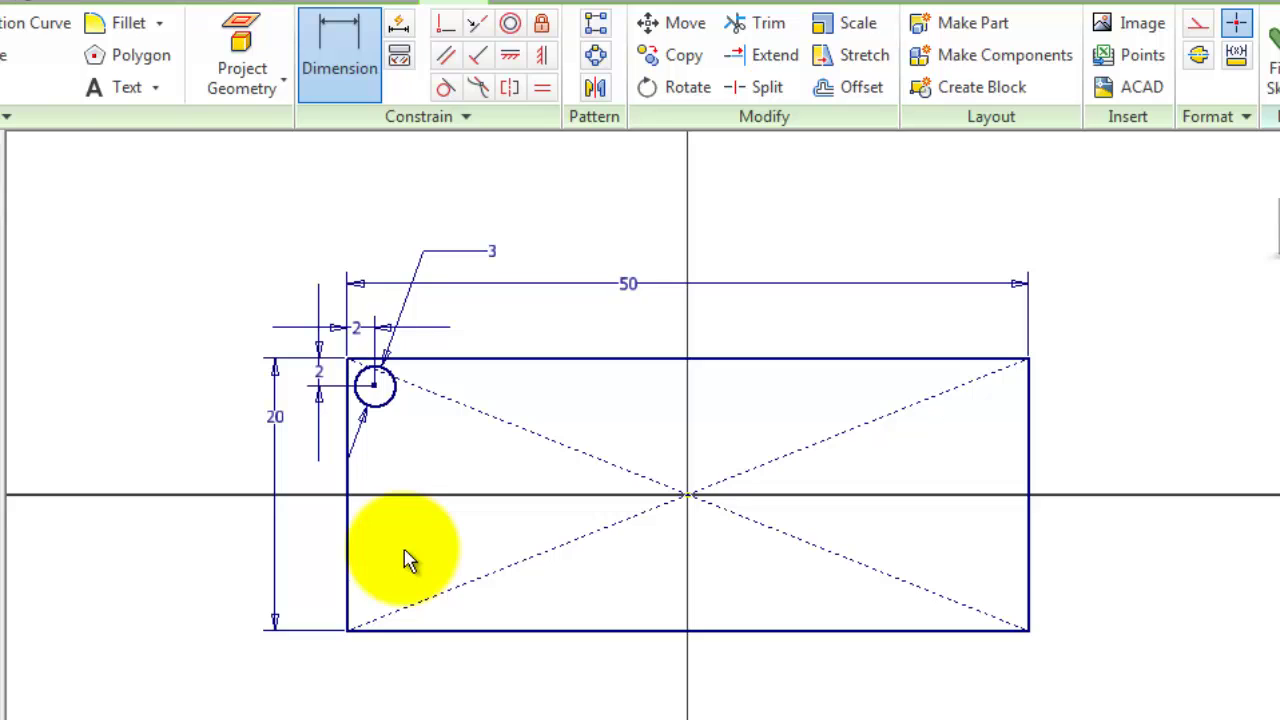
# Step: Rectangular-pattern the circle into a five-circle column down the rectangle's left edge
pyautogui.click(595, 28)
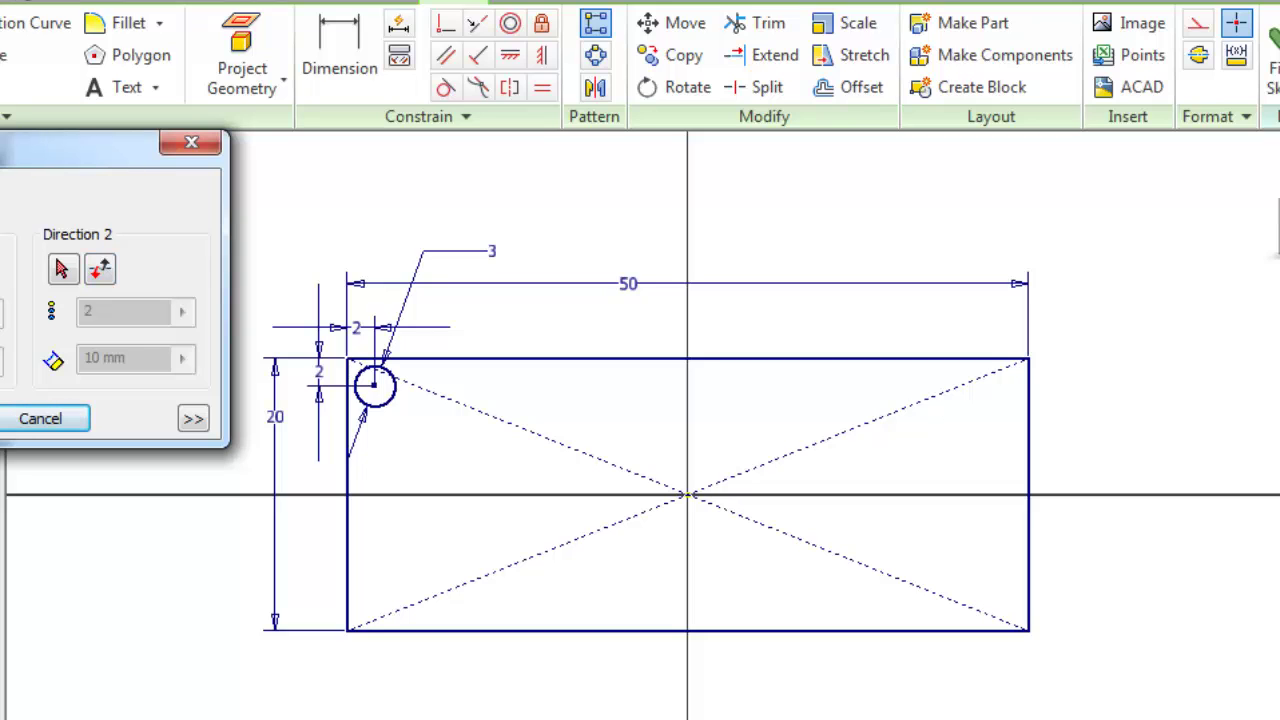
pyautogui.click(392, 408)
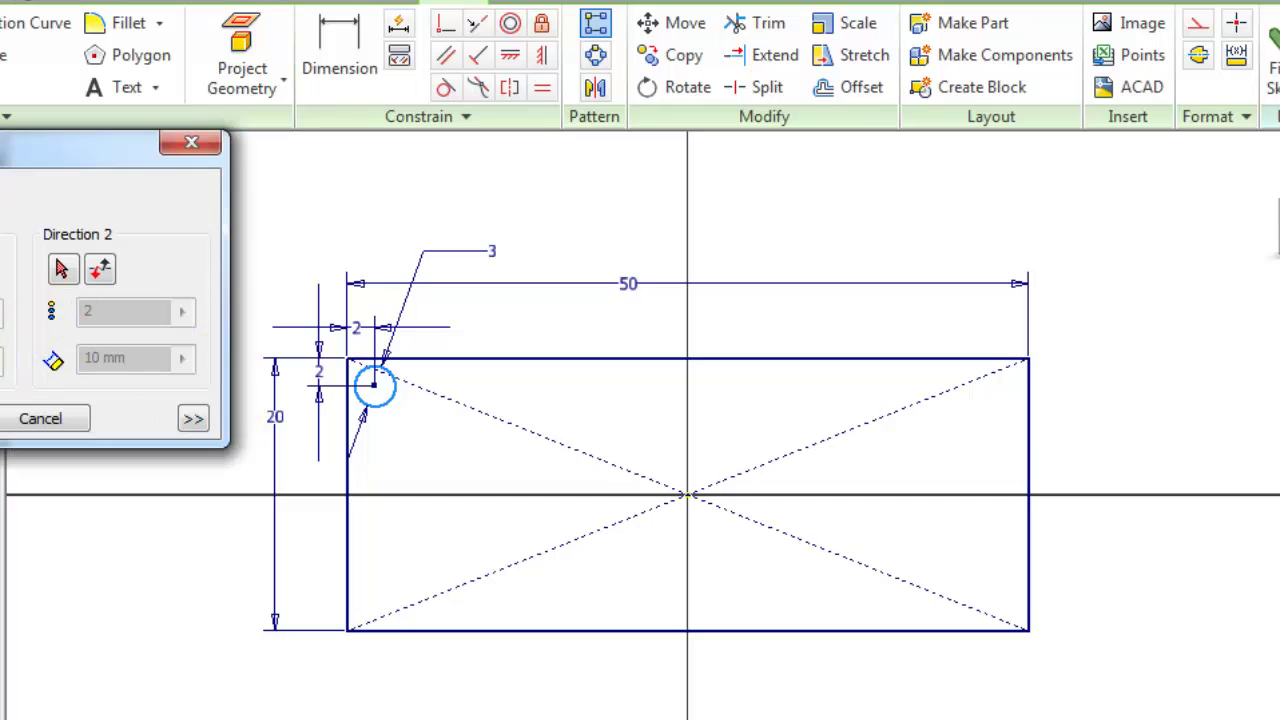
pyautogui.click(347, 482)
pyautogui.write('4')
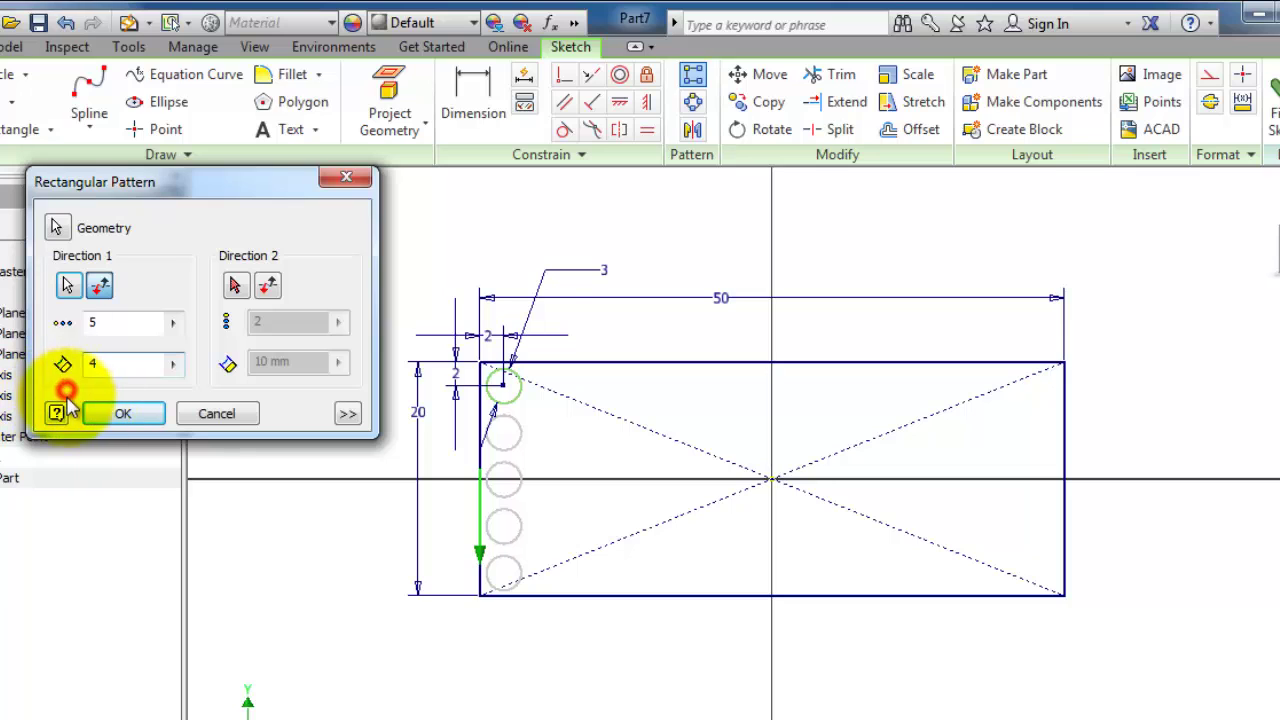
pyautogui.click(124, 415)
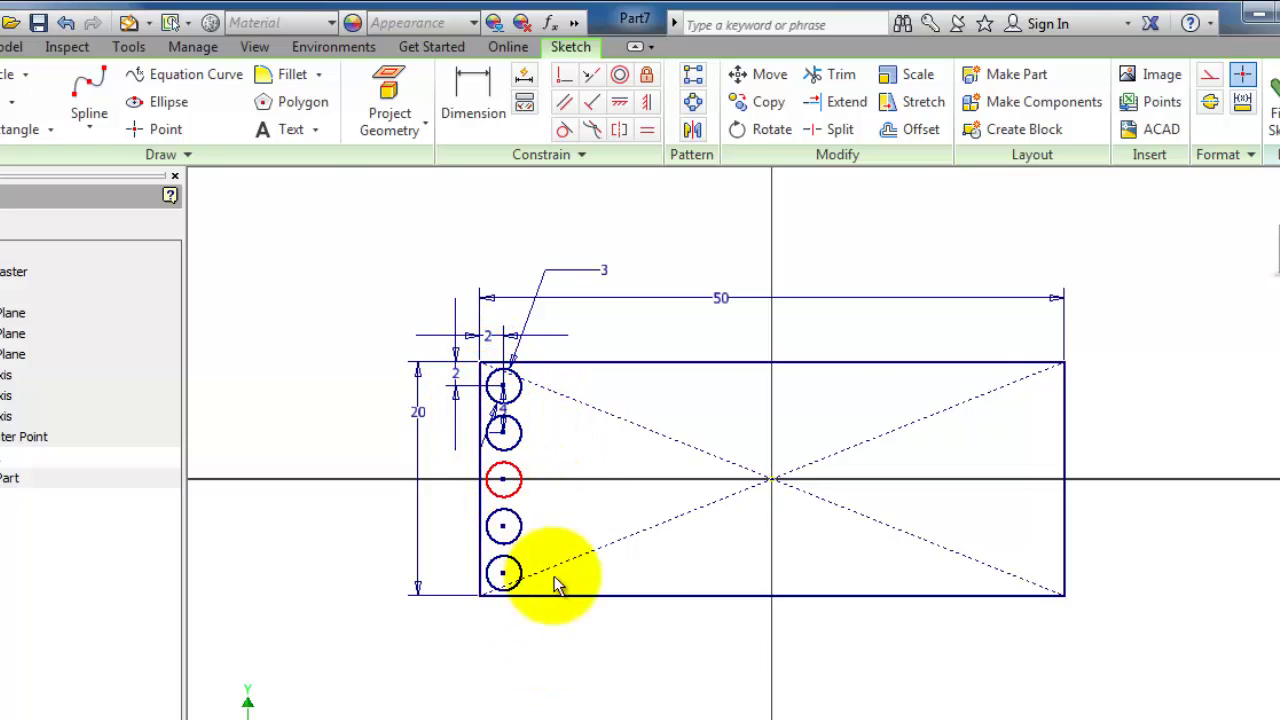
pyautogui.moveTo(594, 671); pyautogui.dragTo(579, 618, button='middle')
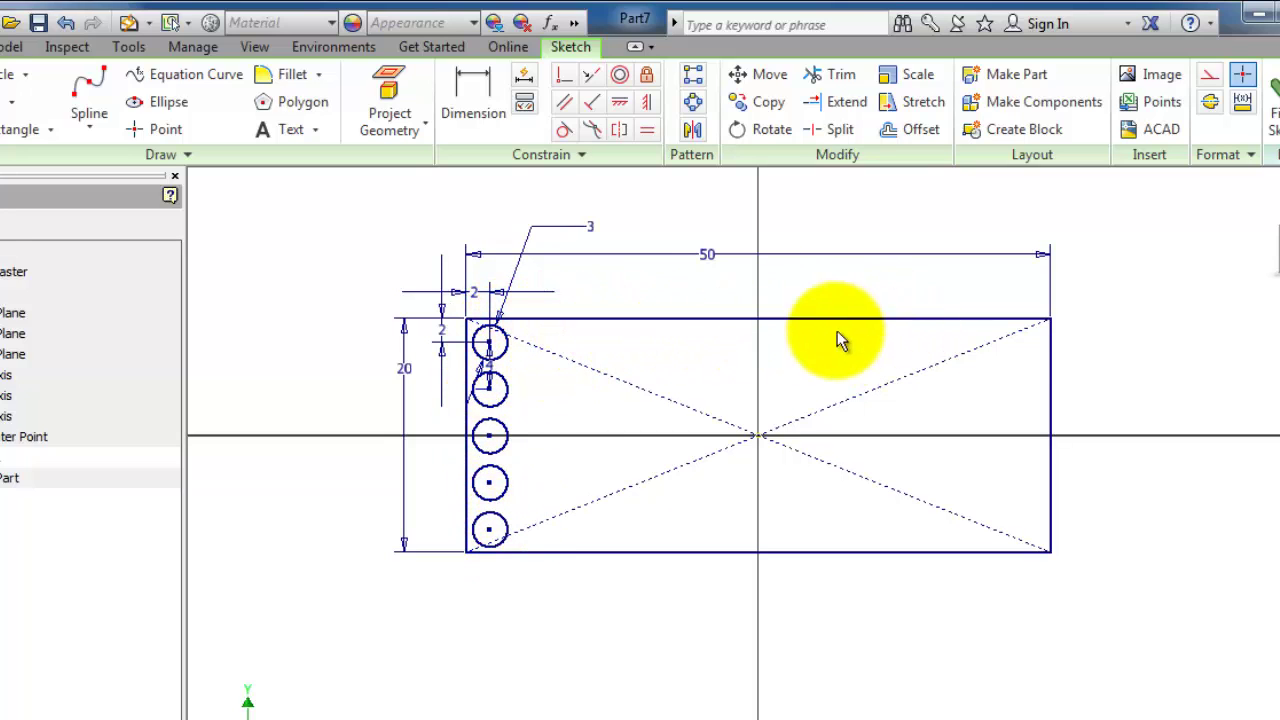
# Step: Pattern the top circle into a row of ten along the top edge, 5 mm apart
pyautogui.click(692, 76)
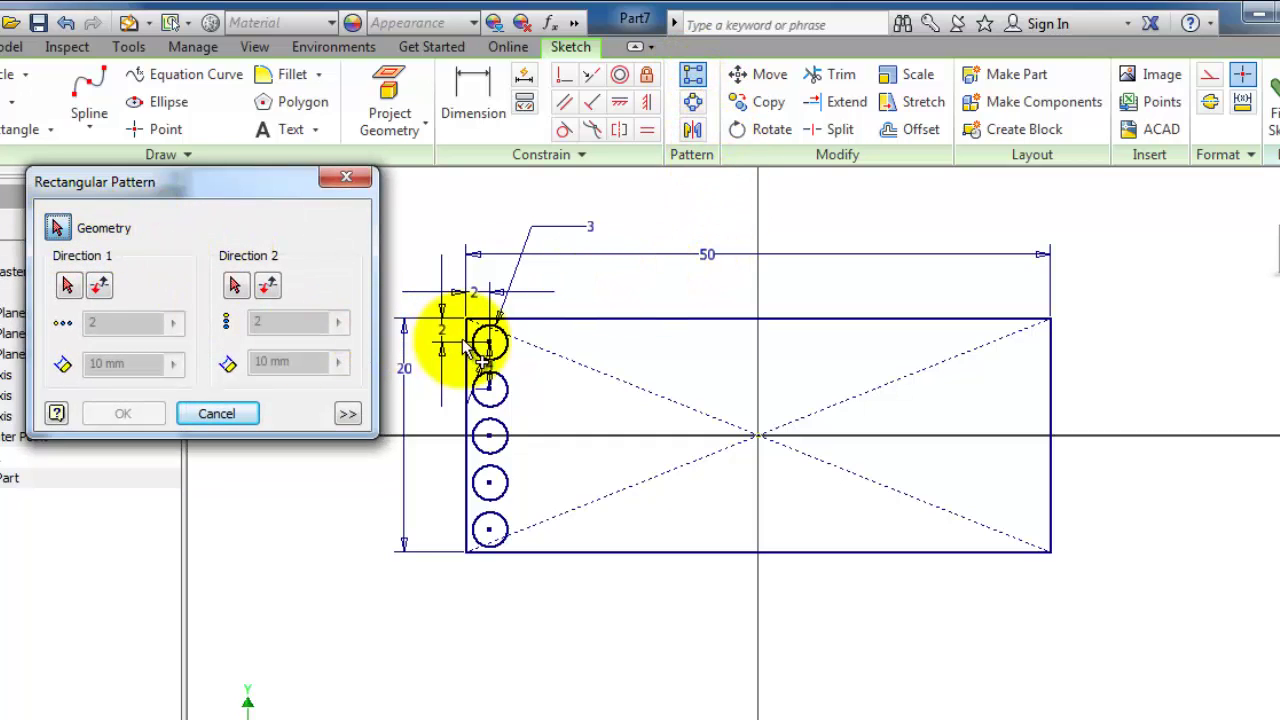
pyautogui.click(505, 345)
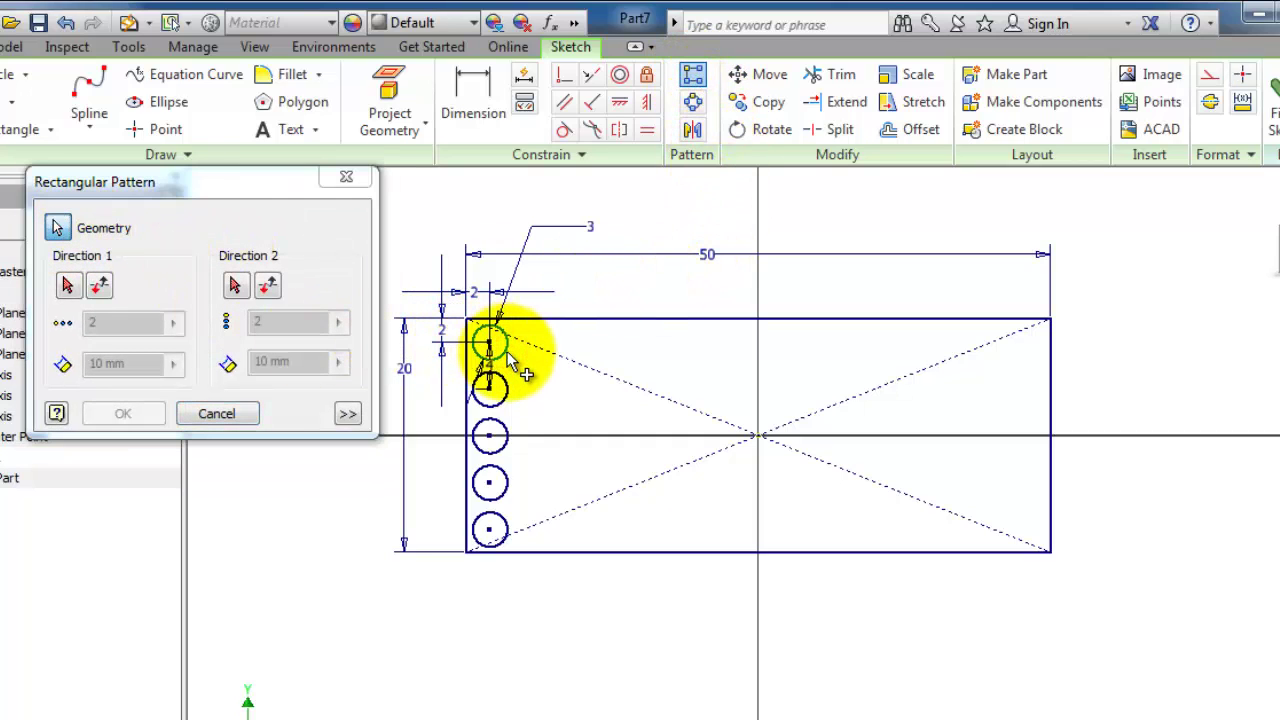
pyautogui.click(70, 288)
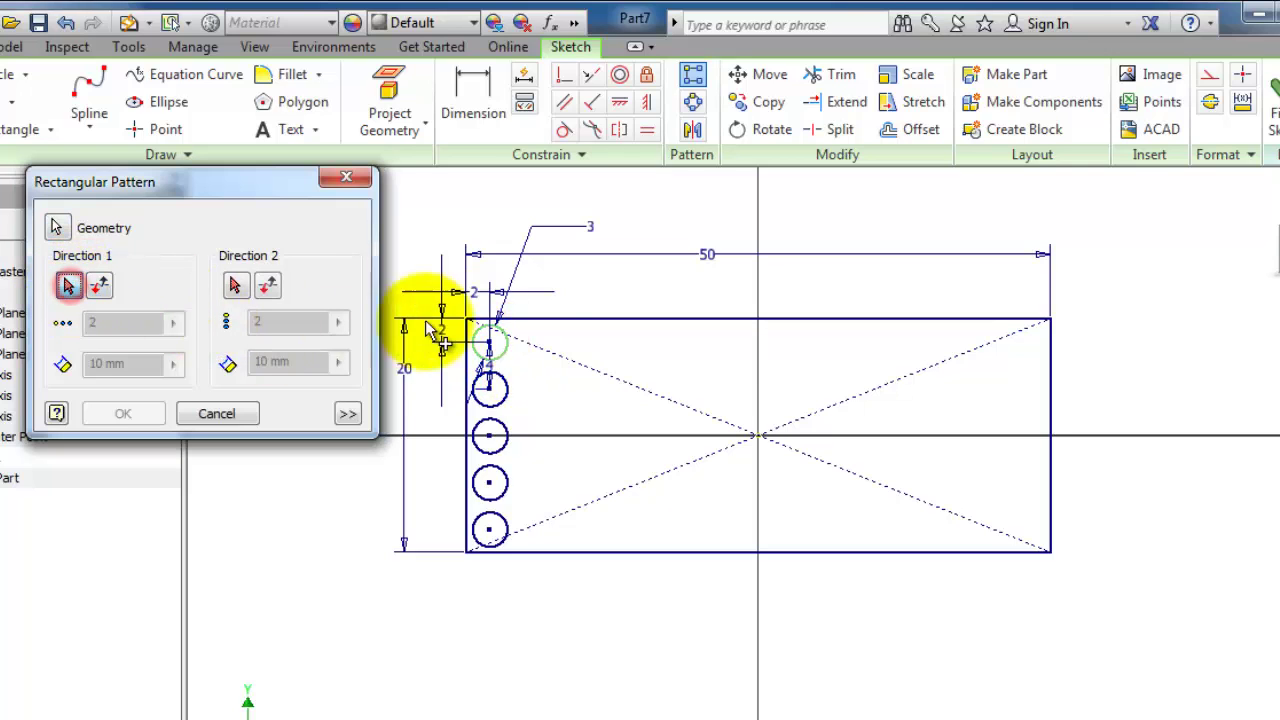
pyautogui.click(550, 321)
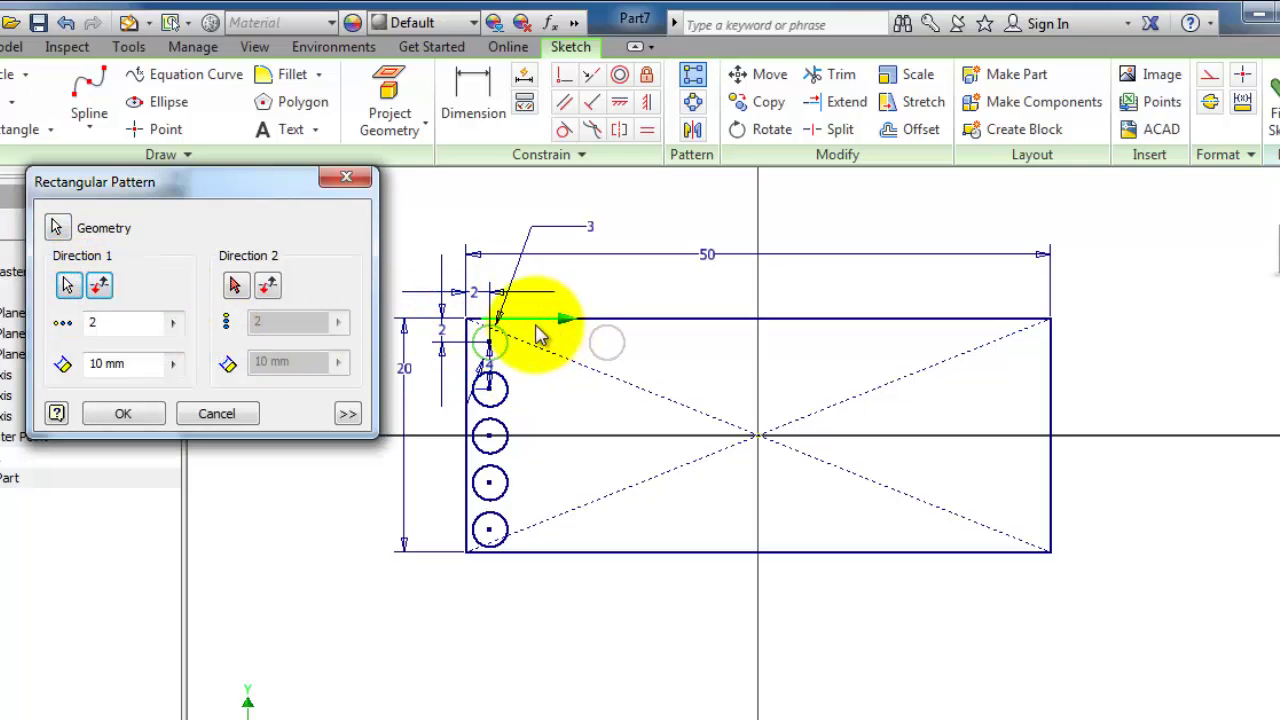
pyautogui.doubleClick(115, 322)
pyautogui.write('10')
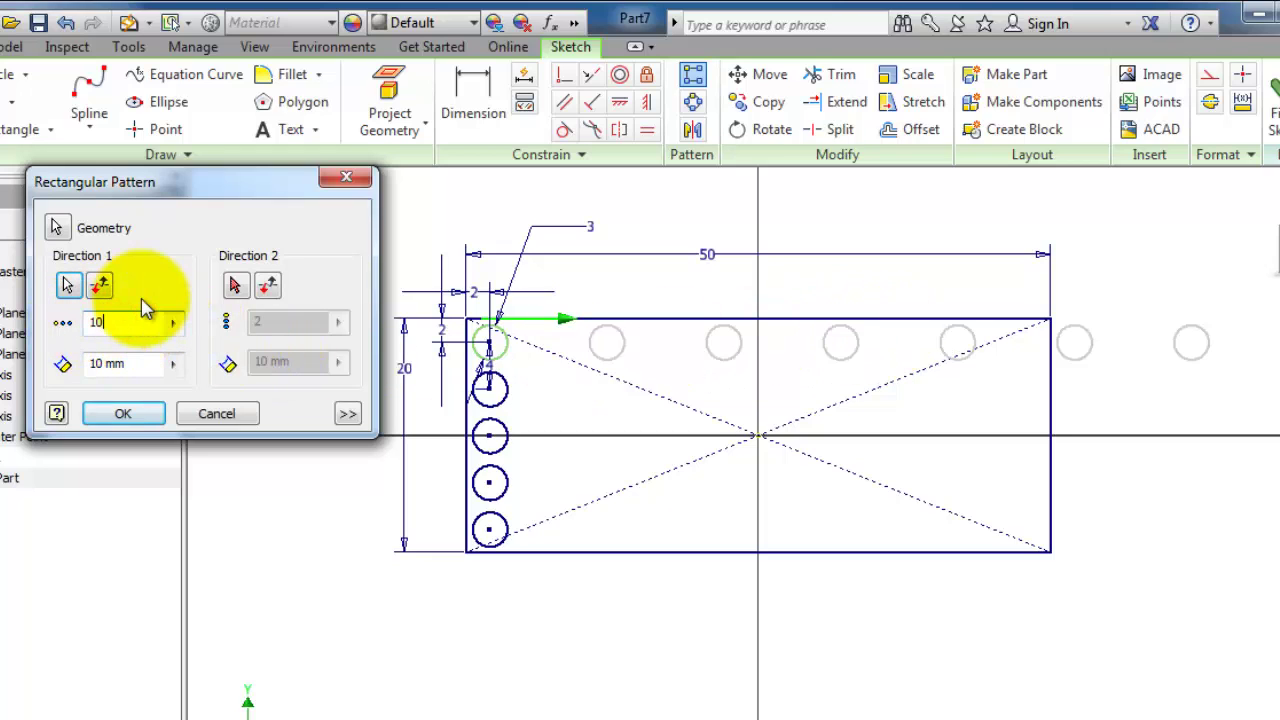
pyautogui.doubleClick(142, 364)
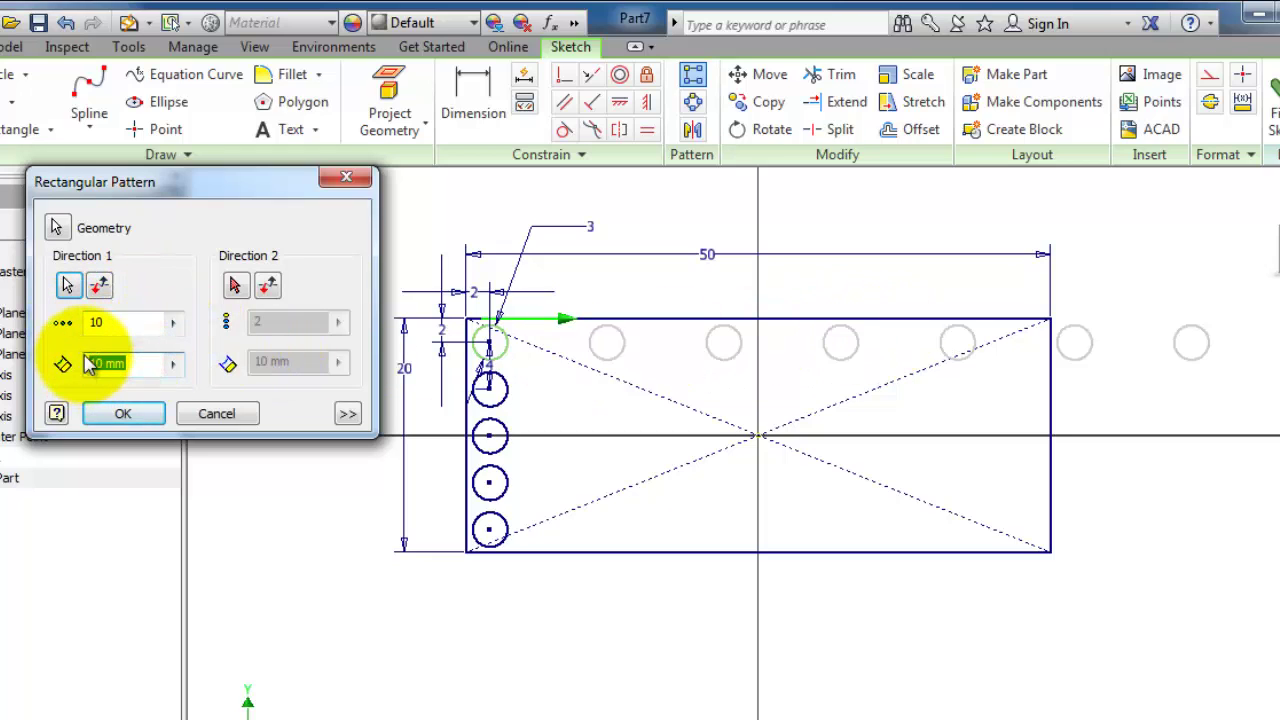
pyautogui.write('5')
pyautogui.click(116, 416)
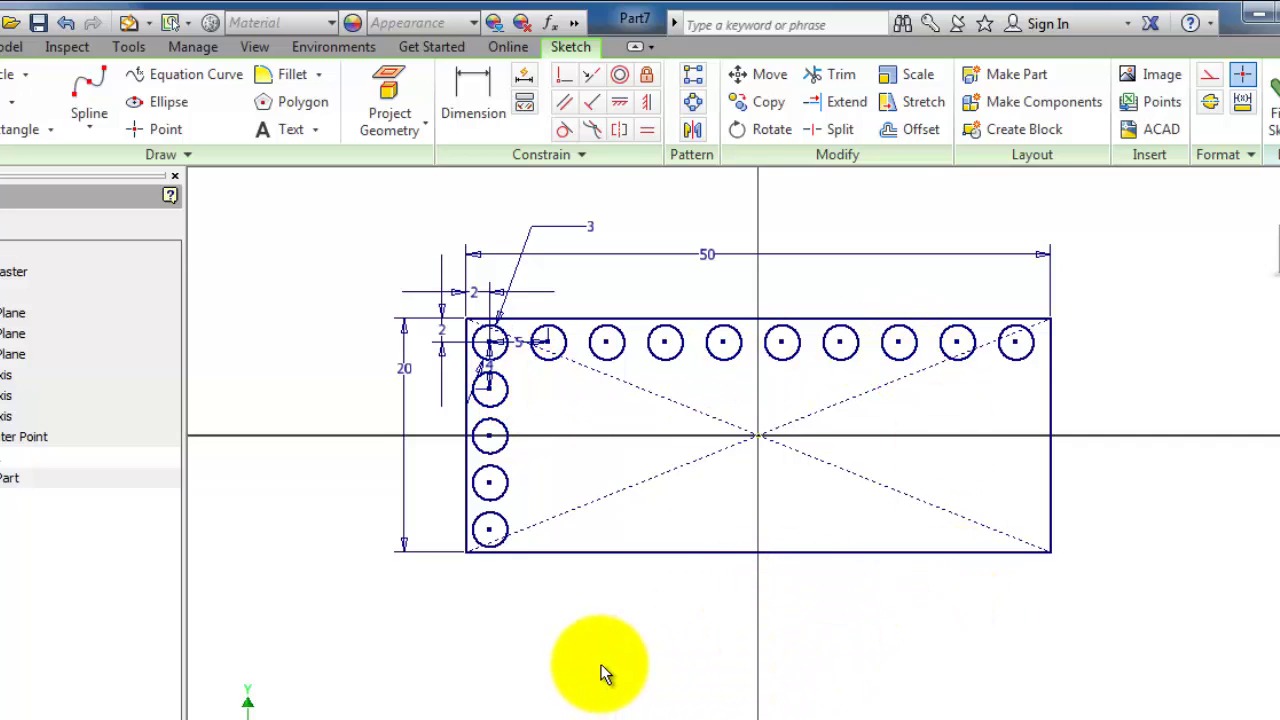
# Step: Undo the circle row and delete the vertical circle pattern
pyautogui.hotkey('ctrl', 'z')
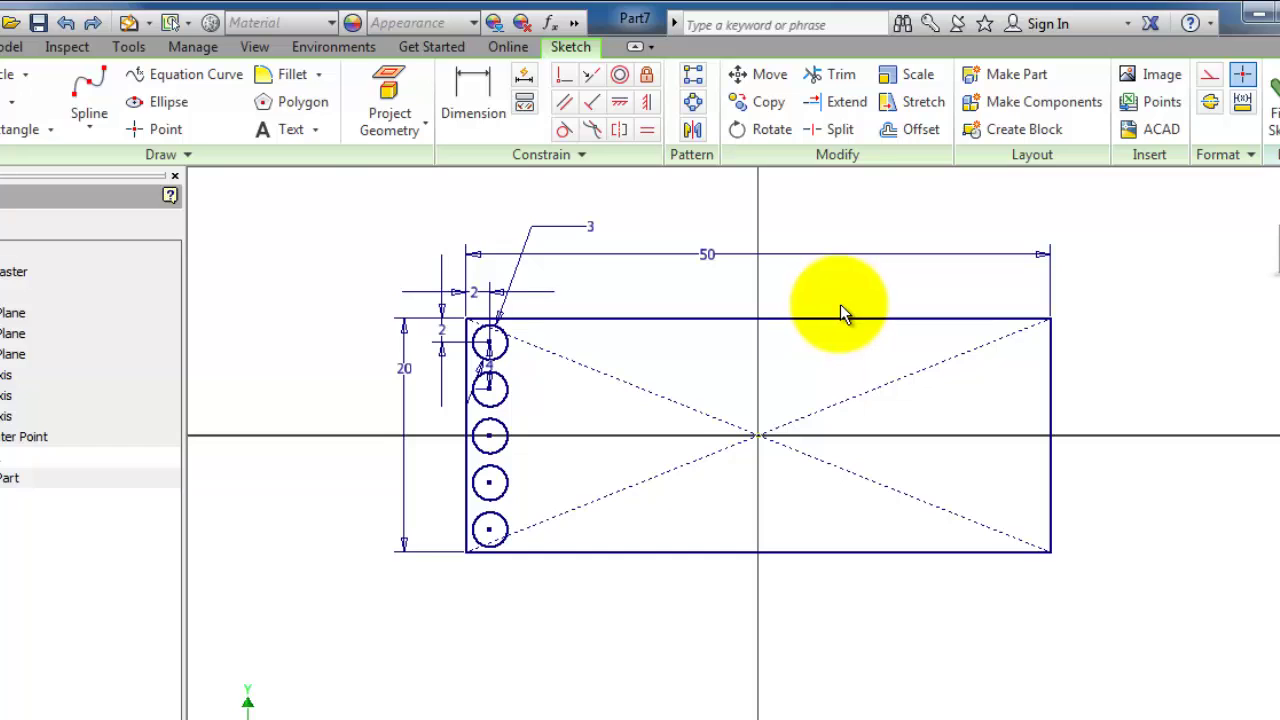
pyautogui.rightClick(510, 392)
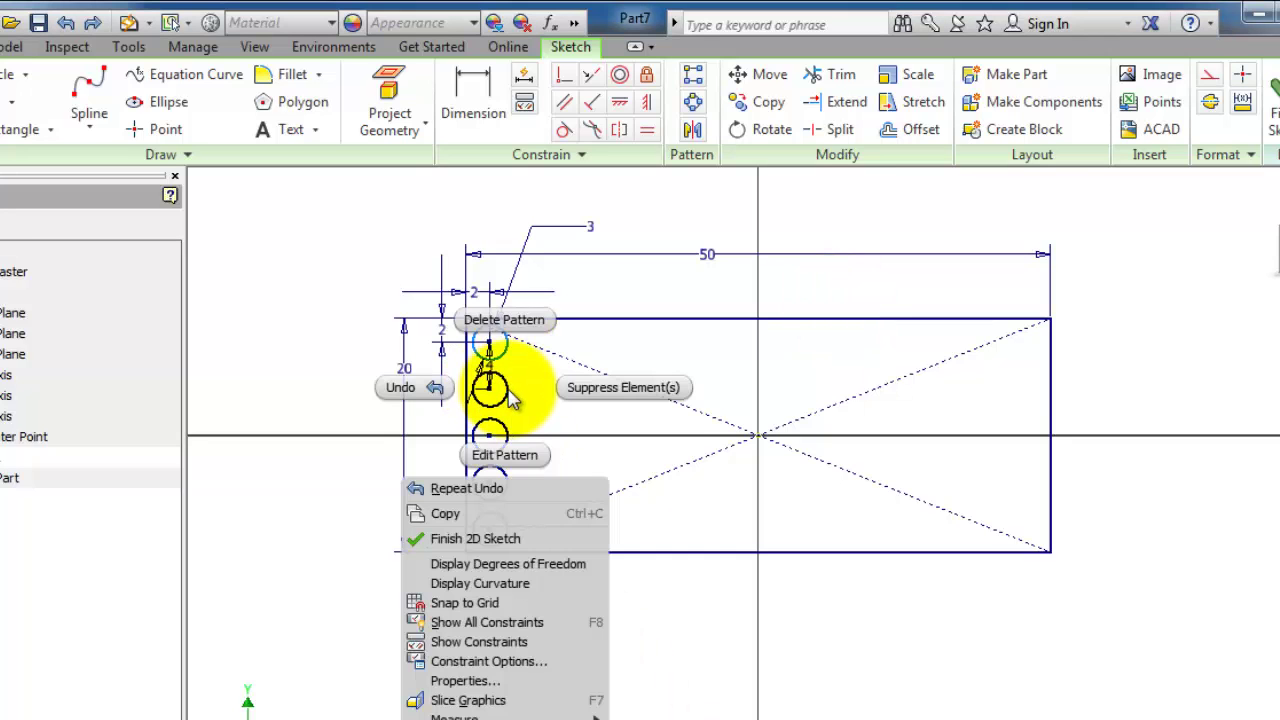
pyautogui.click(503, 320)
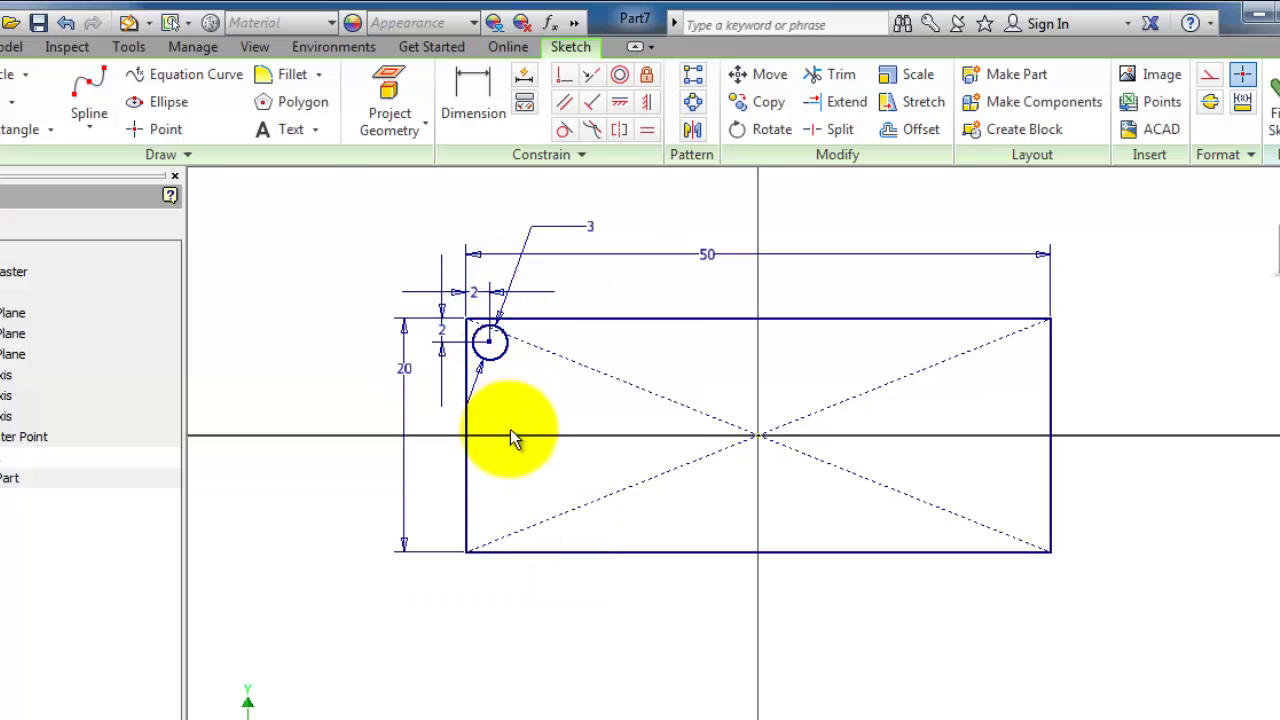
# Step: Start a rectangular pattern of the circle with 5 copies running down the left edge, 4 mm apart
pyautogui.click(692, 76)
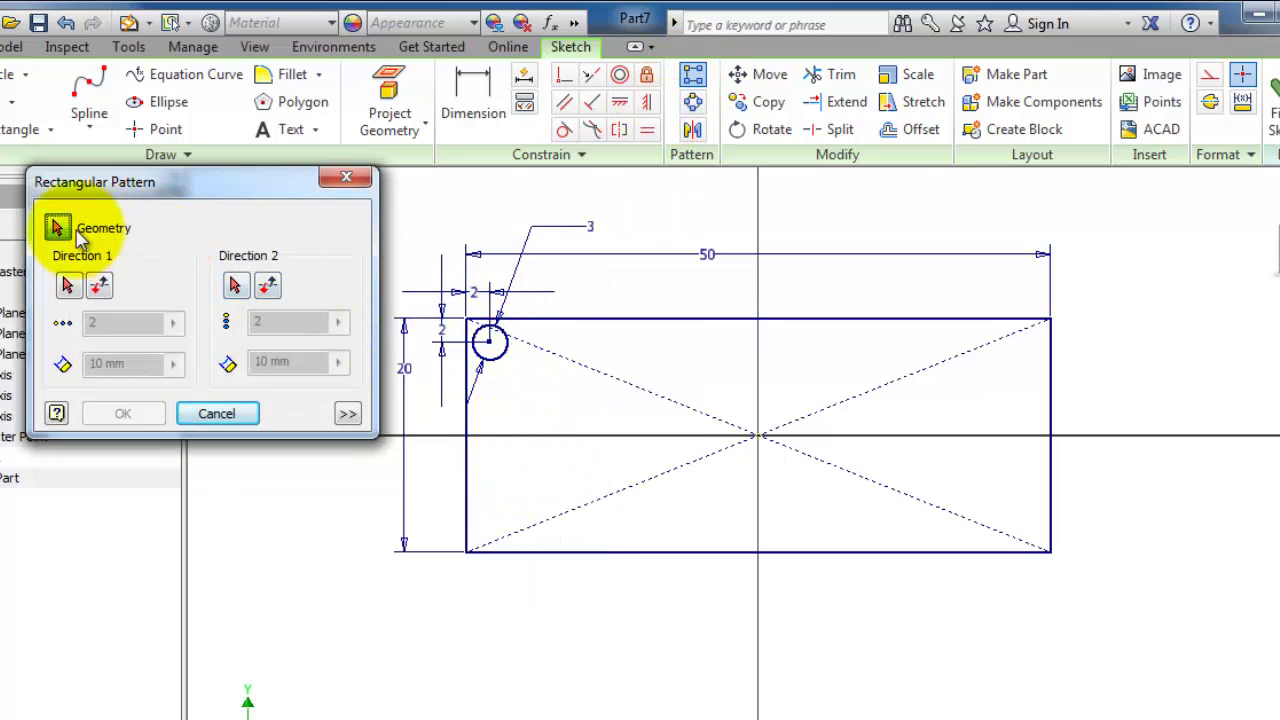
pyautogui.click(502, 358)
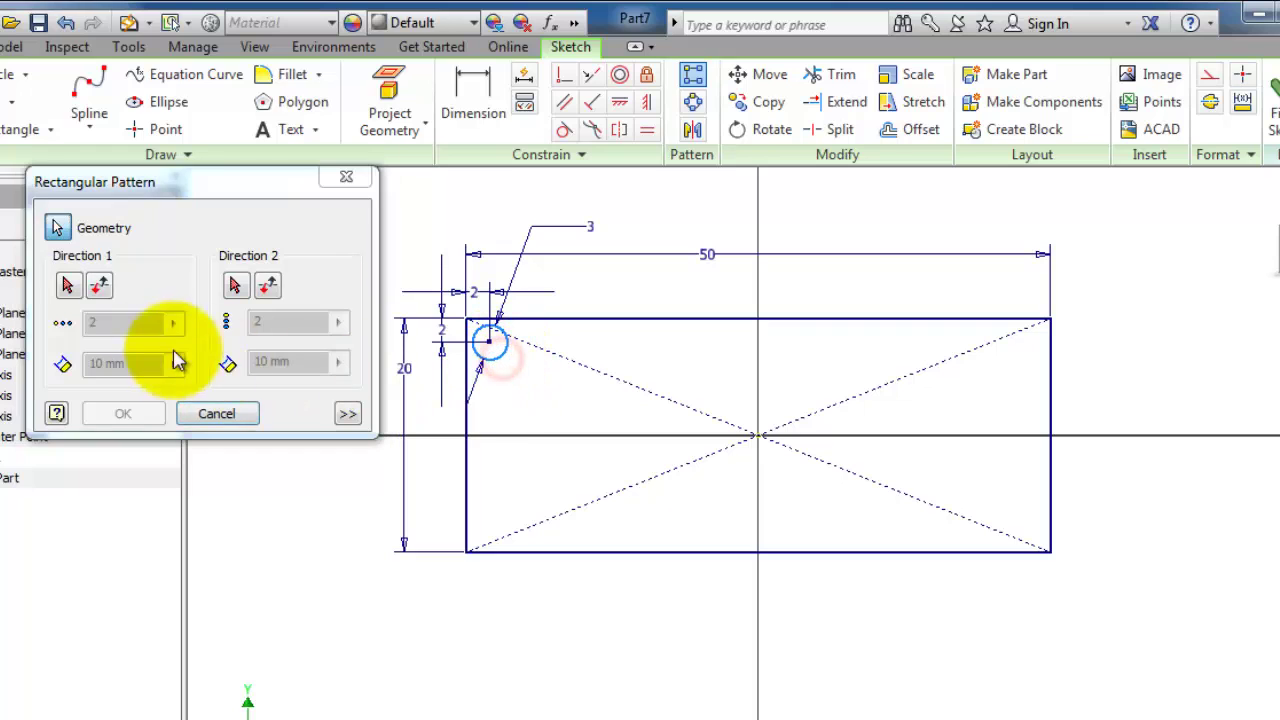
pyautogui.click(68, 287)
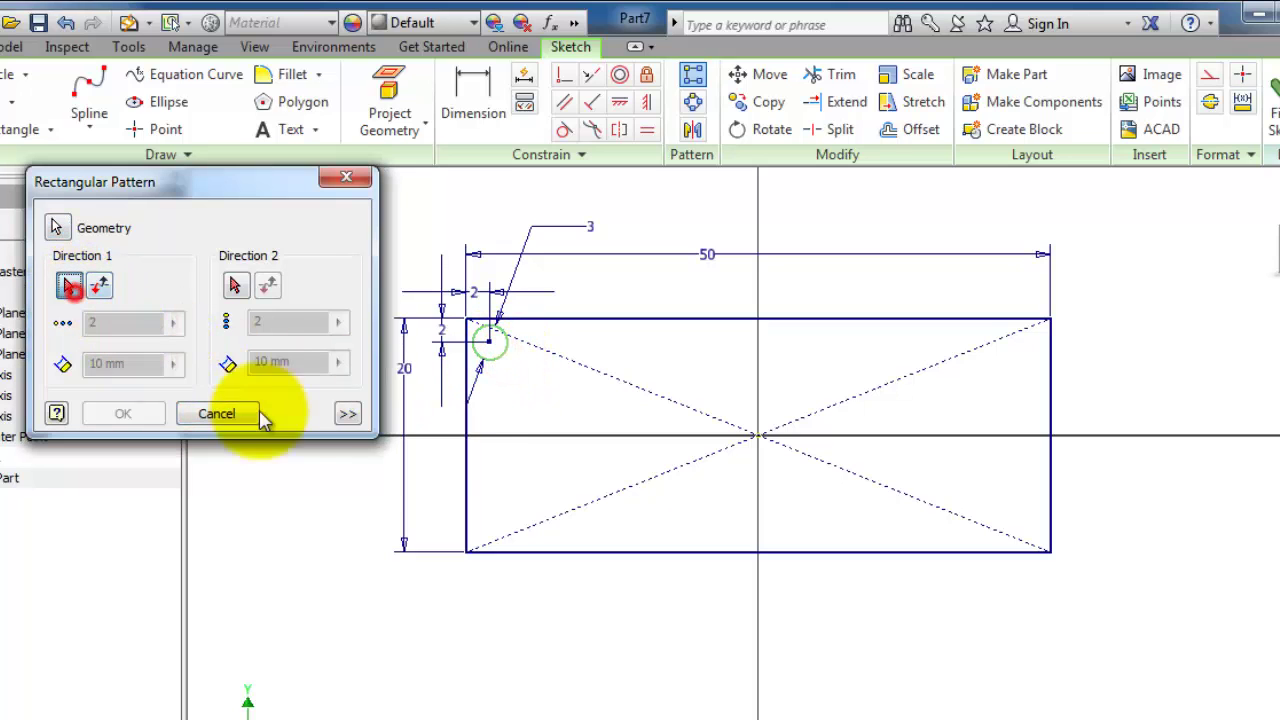
pyautogui.click(466, 445)
pyautogui.doubleClick(121, 335)
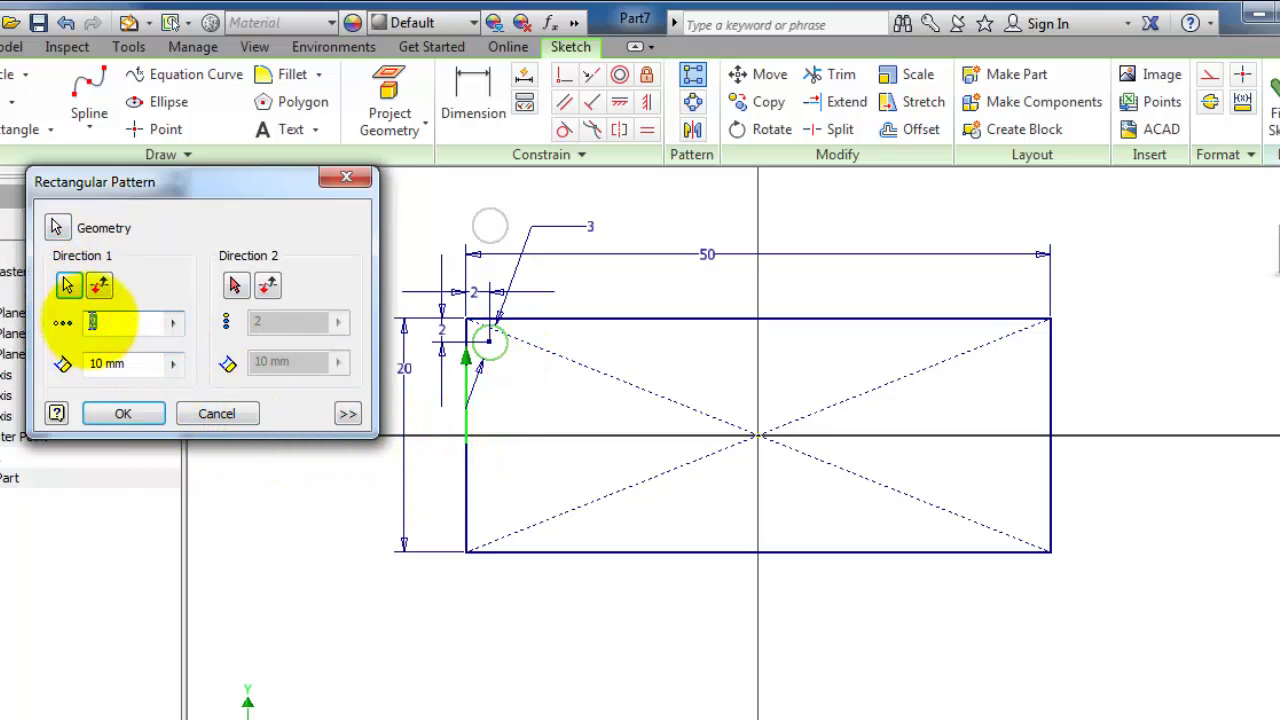
pyautogui.write('5')
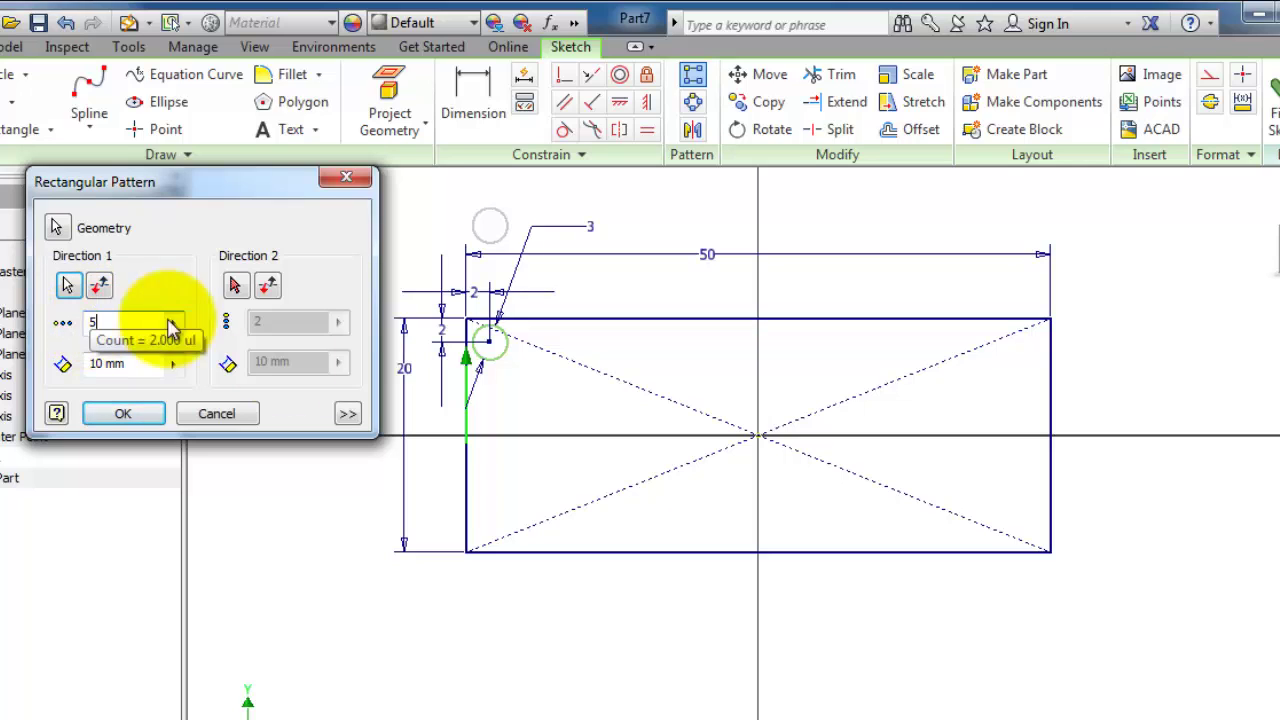
pyautogui.doubleClick(125, 364)
pyautogui.write('4')
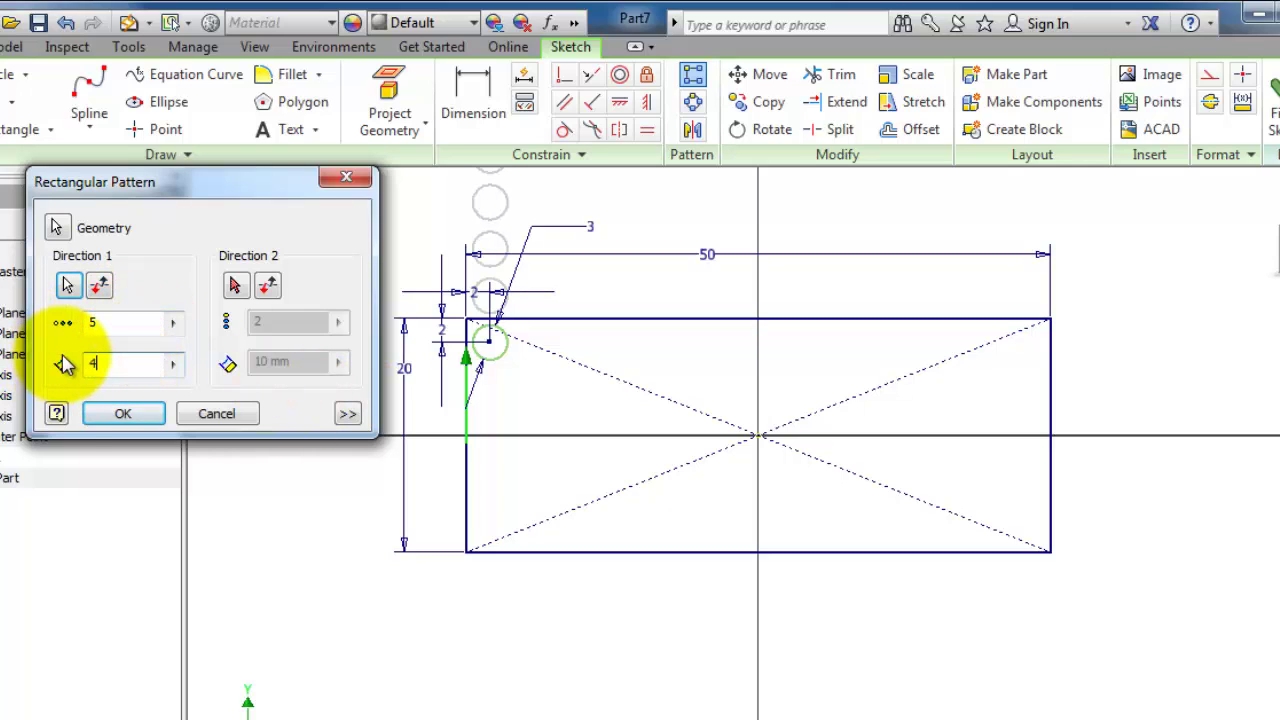
pyautogui.click(99, 285)
# Step: Add a second direction along the top edge with 10 copies 5 mm apart to complete the grid
pyautogui.click(235, 286)
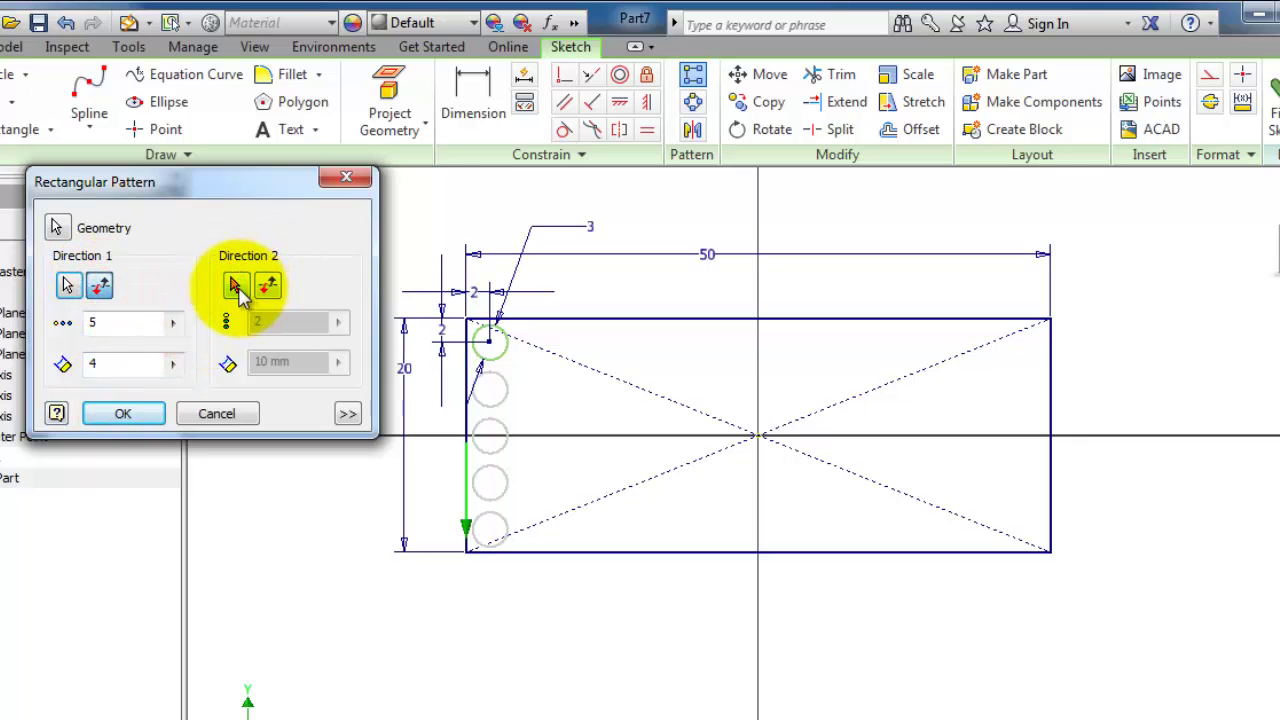
pyautogui.click(590, 322)
pyautogui.doubleClick(260, 323)
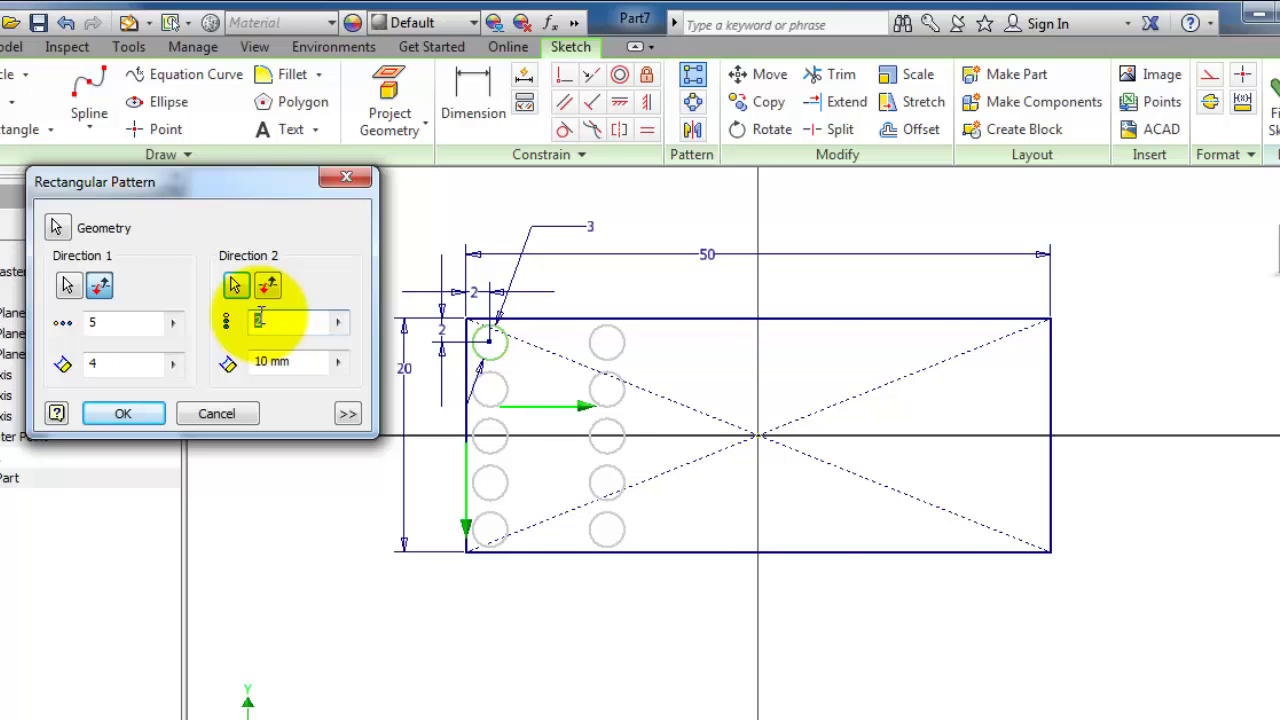
pyautogui.write('10')
pyautogui.moveTo(305, 366); pyautogui.dragTo(257, 361)
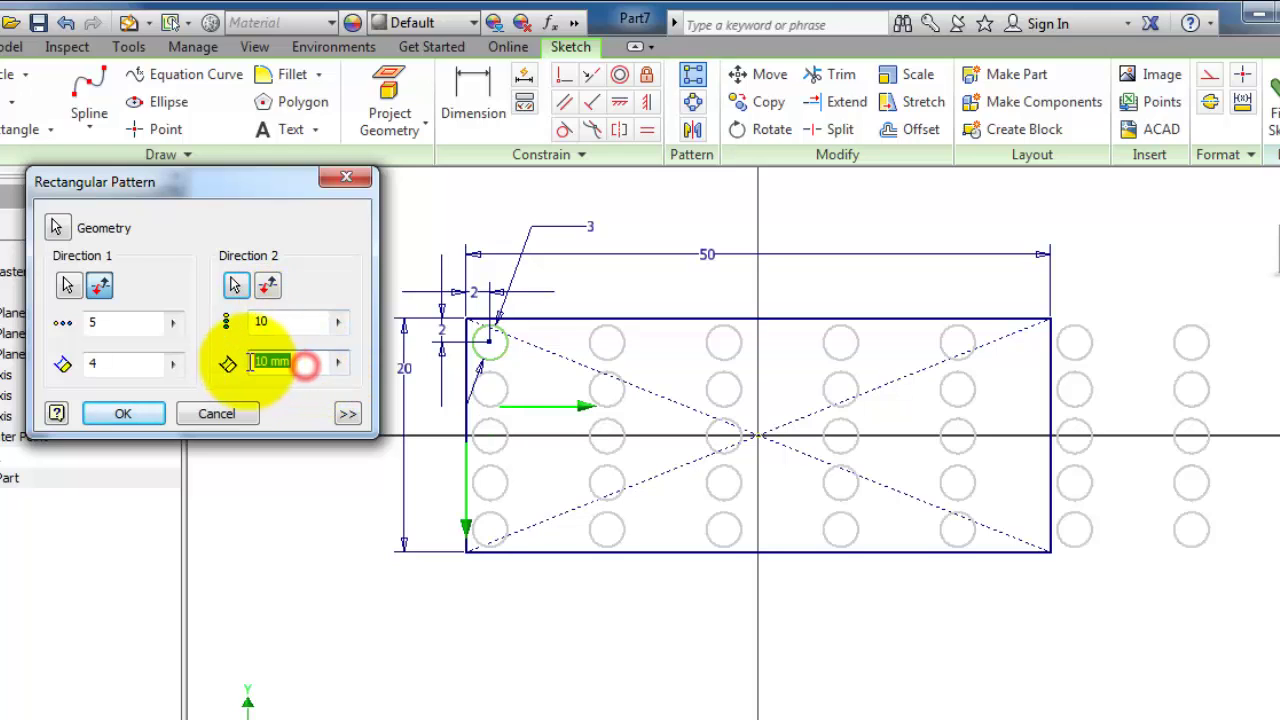
pyautogui.write('5')
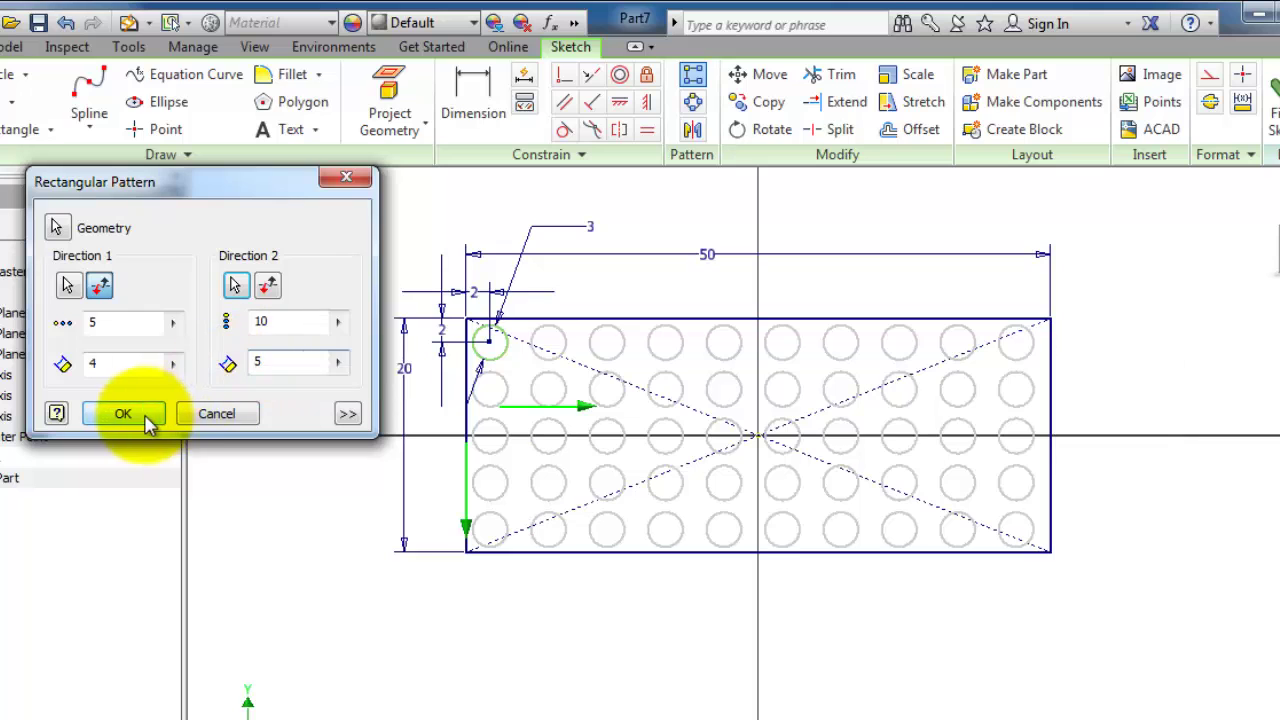
pyautogui.click(140, 414)
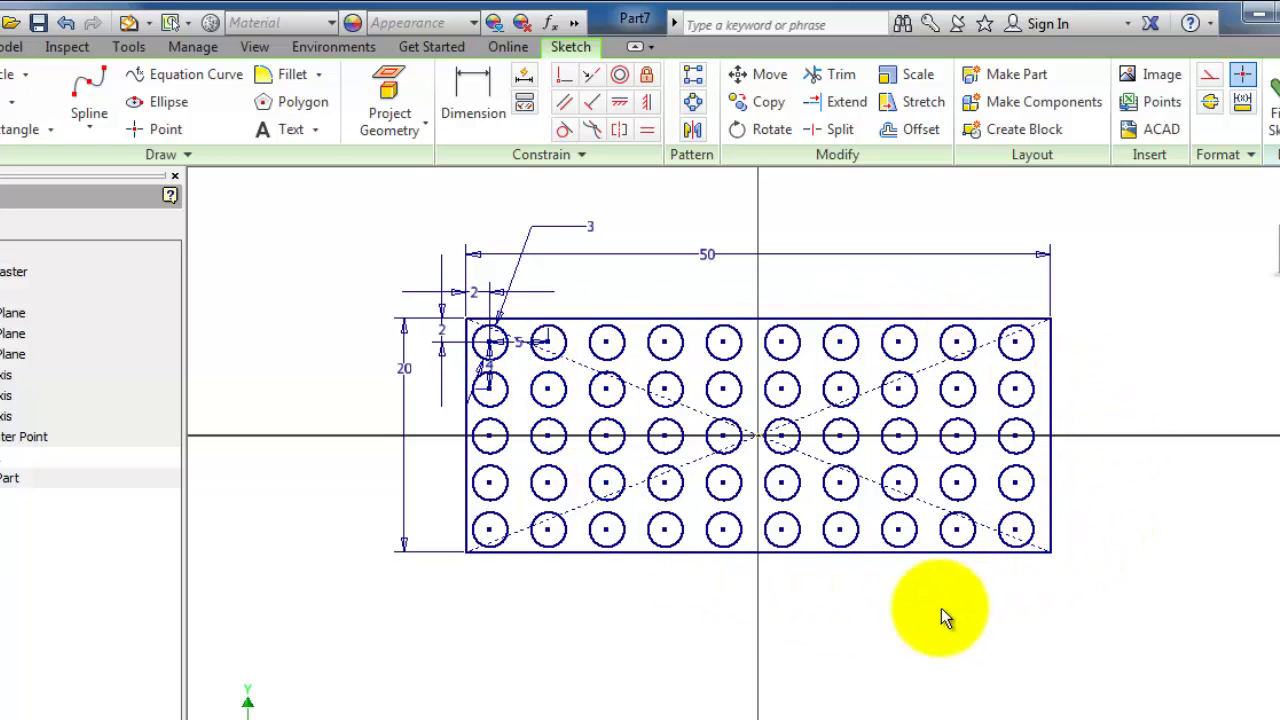
# Step: Draw a large circle right of the grid and a small circle centred on its top quadrant
pyautogui.moveTo(898, 618)
pyautogui.mouseDown(button='middle')
pyautogui.moveTo(706, 560)
pyautogui.moveTo(703, 570)
pyautogui.mouseUp(button='middle')
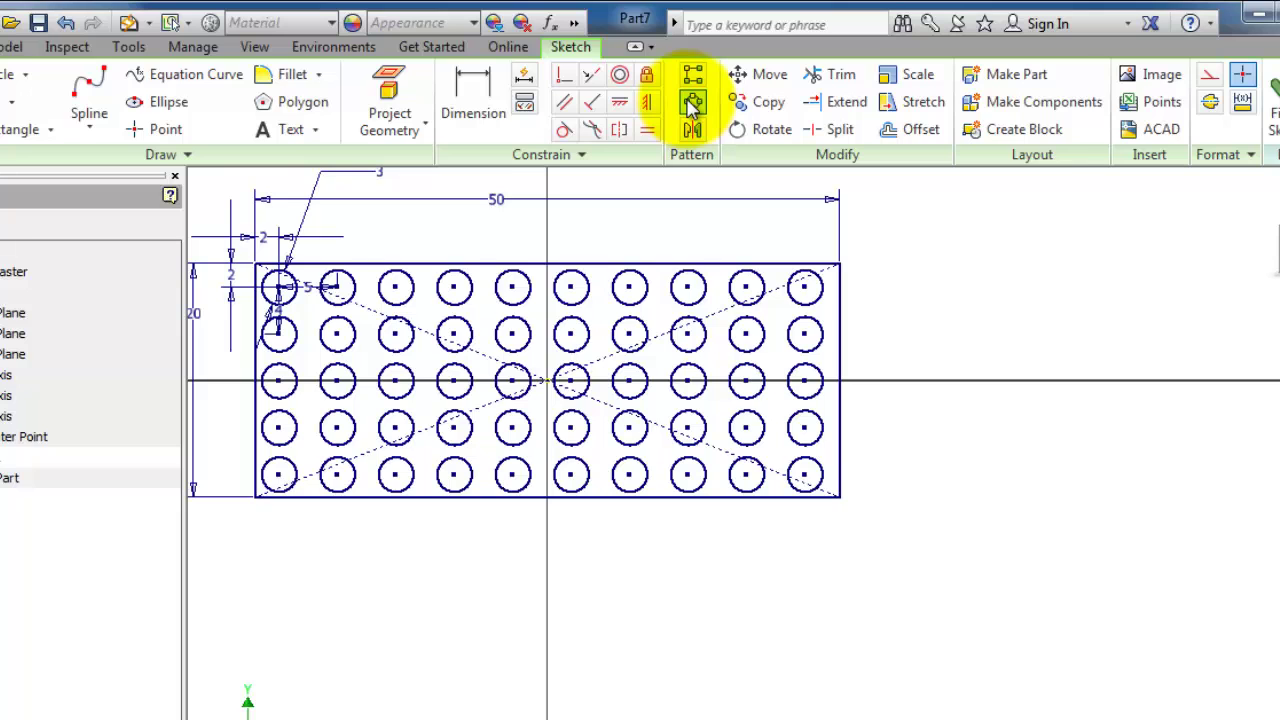
pyautogui.moveTo(869, 591)
pyautogui.mouseDown(button='middle')
pyautogui.moveTo(879, 527)
pyautogui.moveTo(828, 495)
pyautogui.mouseUp(button='middle')
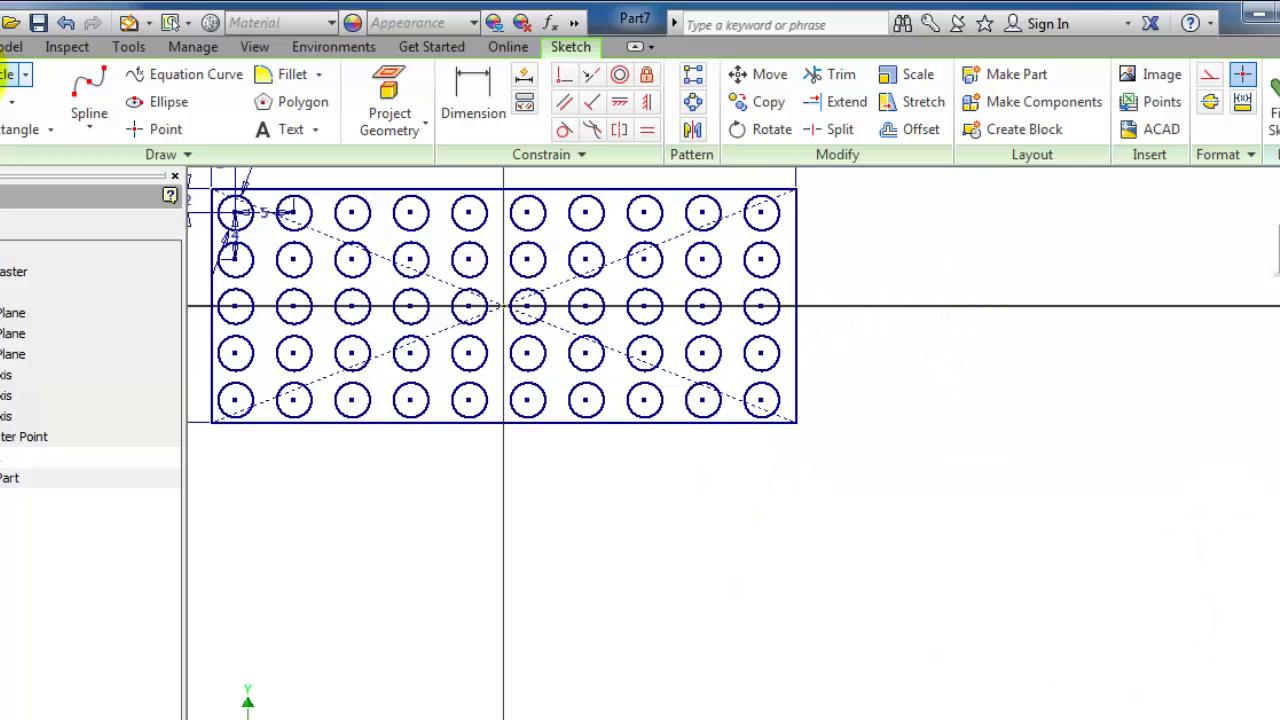
pyautogui.click(1043, 670)
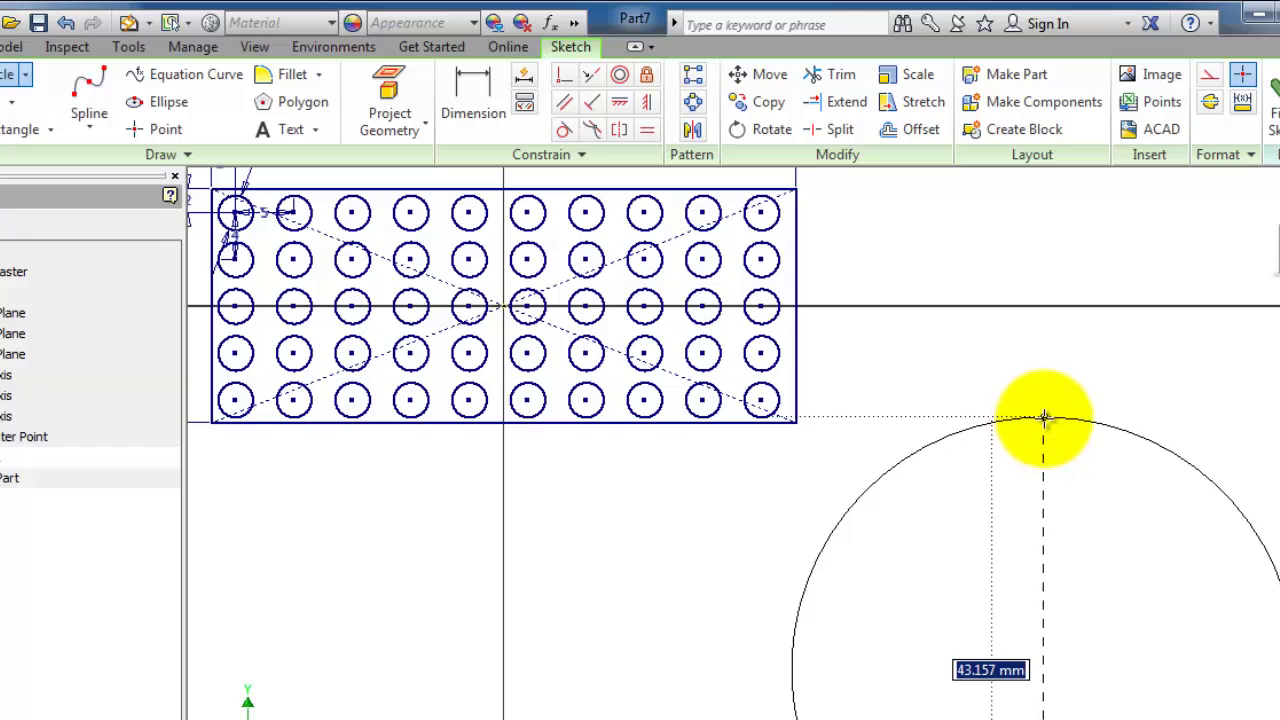
pyautogui.click(1041, 421)
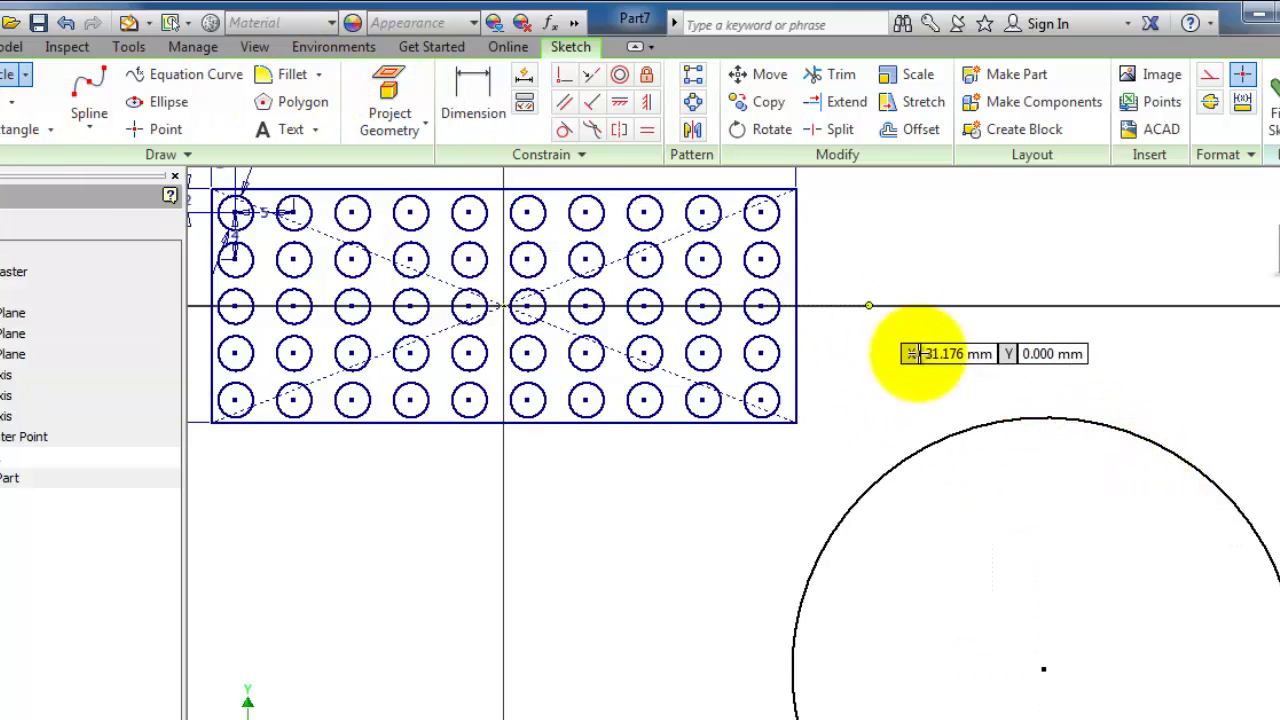
pyautogui.click(1043, 418)
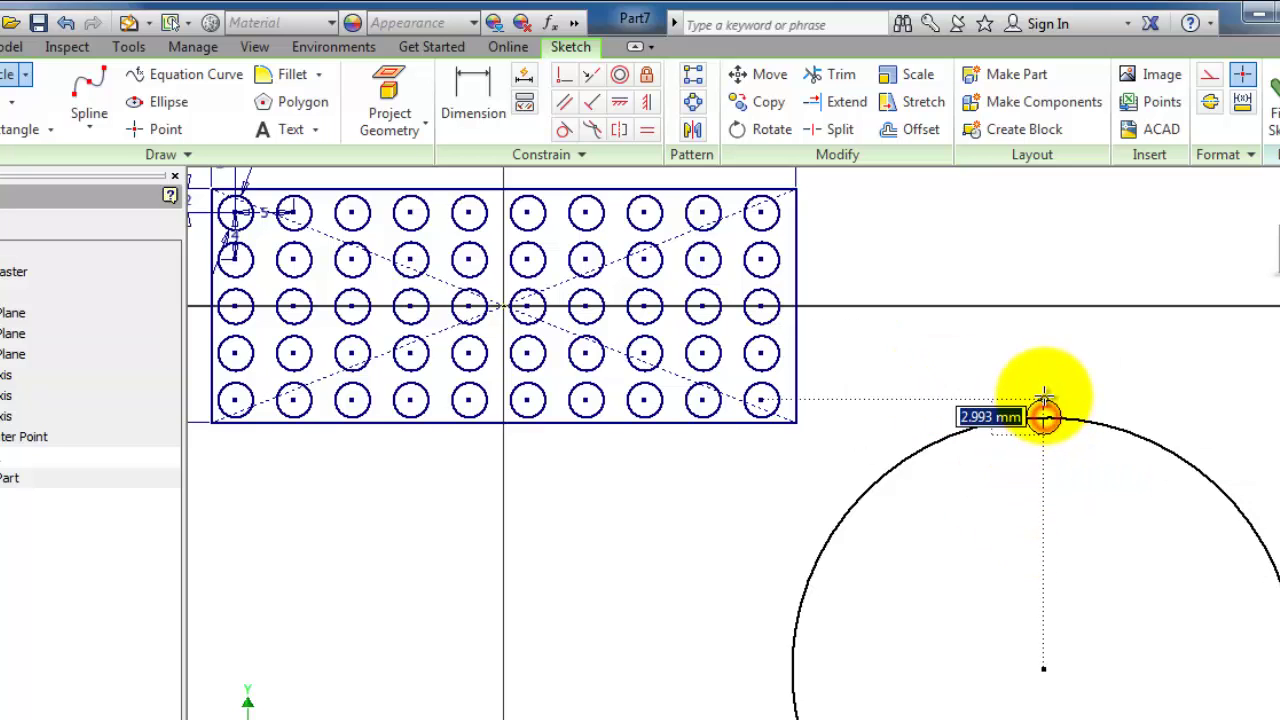
pyautogui.click(1043, 388)
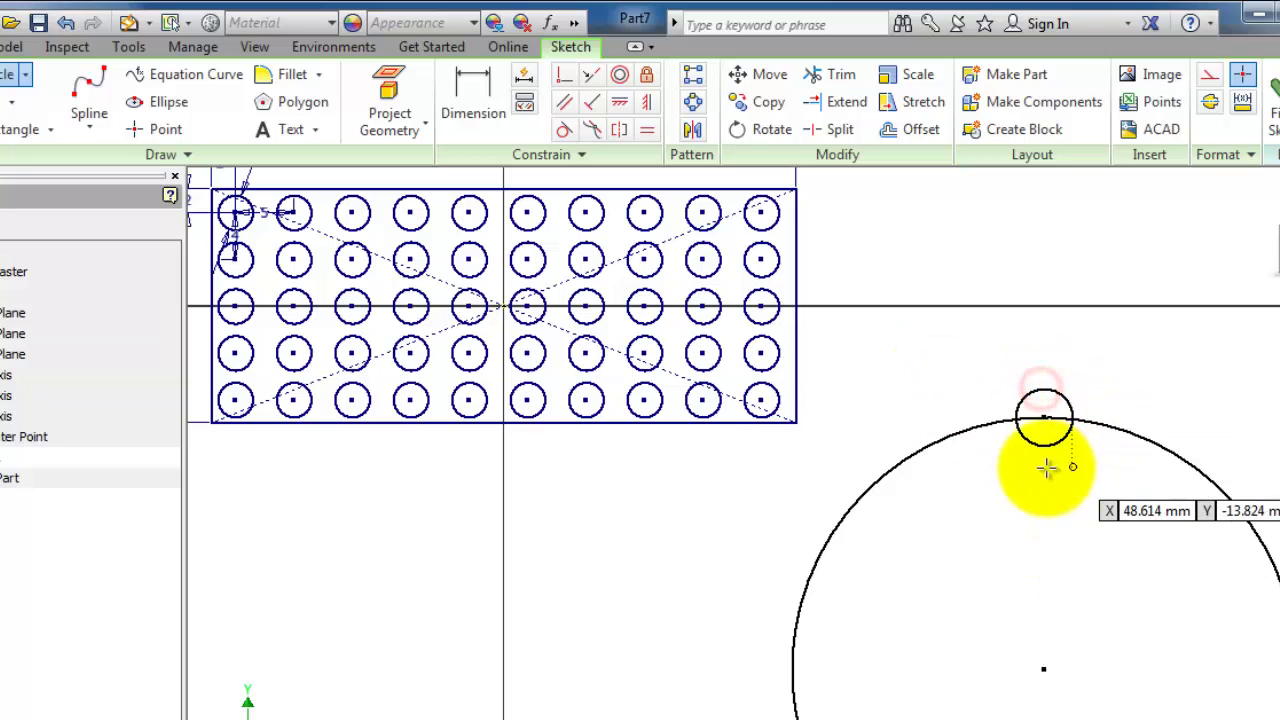
pyautogui.moveTo(1106, 340); pyautogui.dragTo(1080, 263, button='middle')
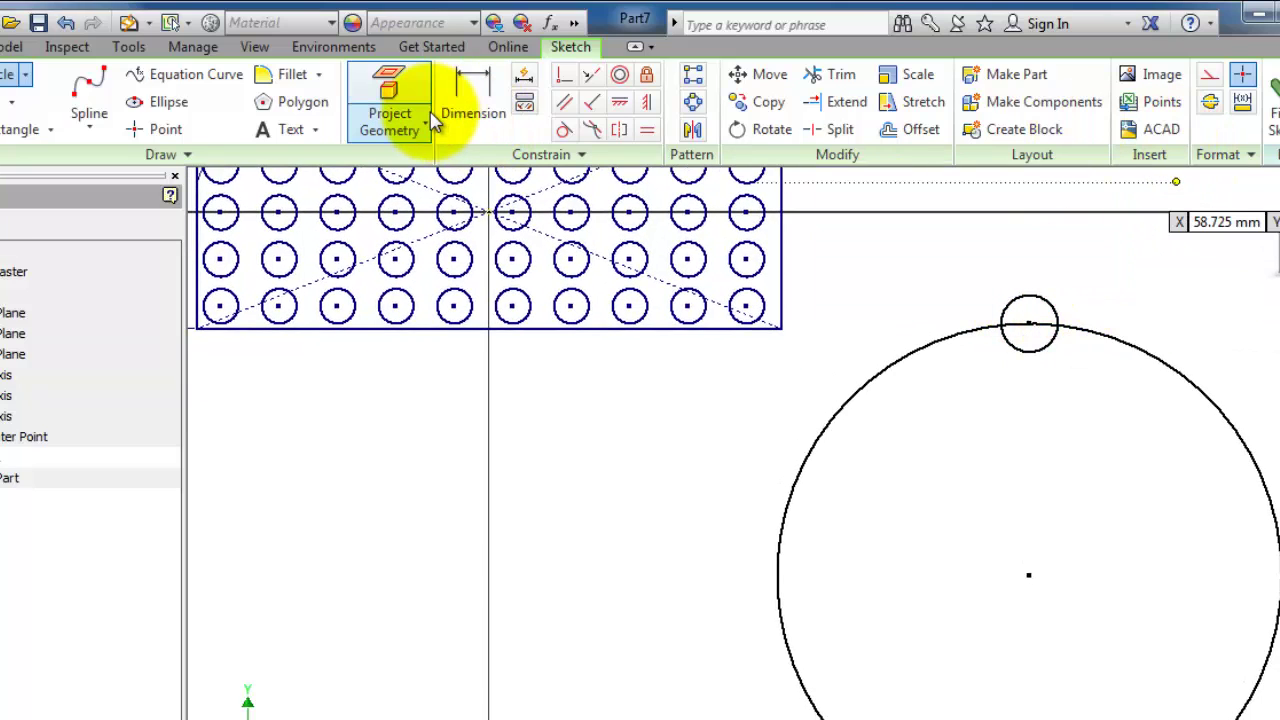
# Step: Circular-pattern the small circle 15 times around the large circle as axis
pyautogui.click(692, 103)
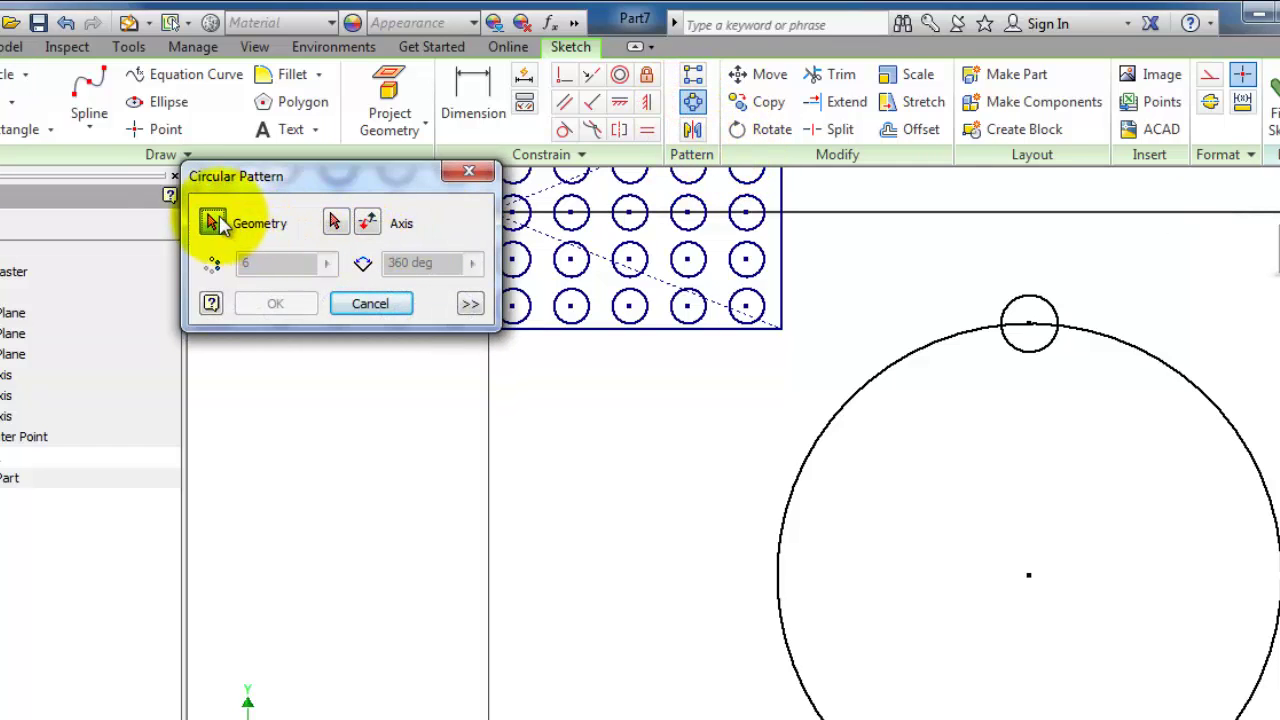
pyautogui.click(1050, 307)
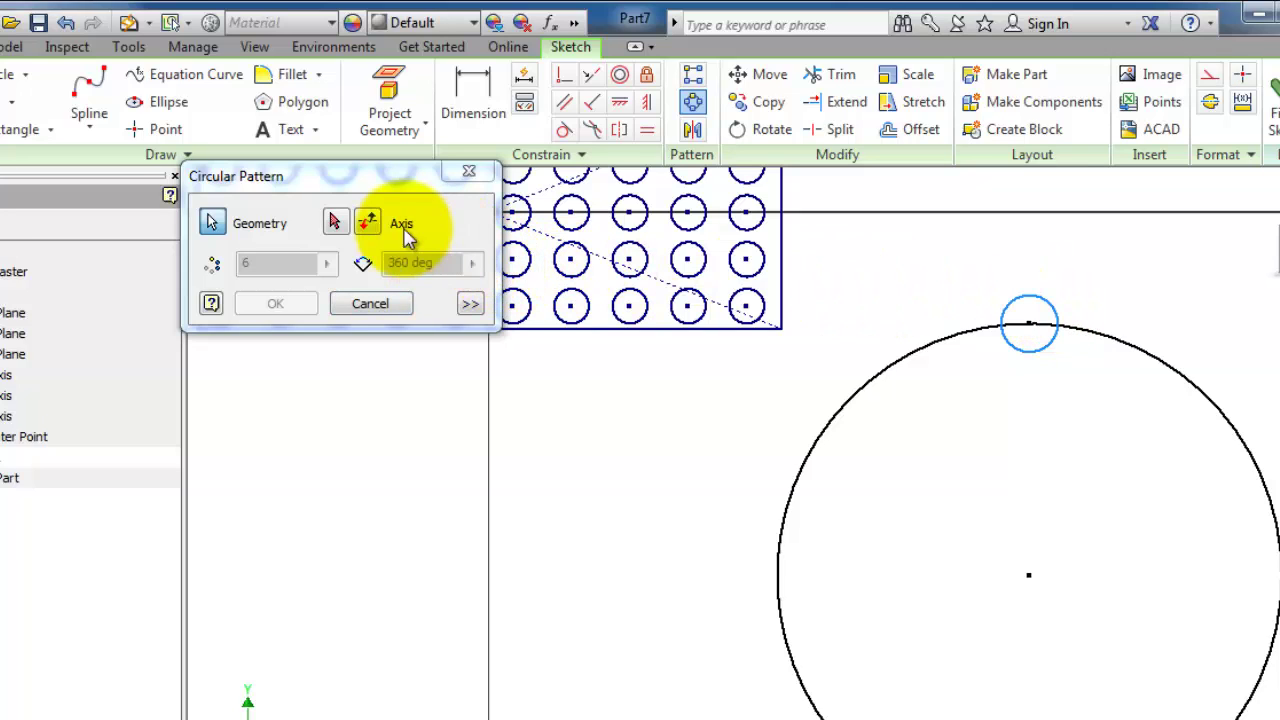
pyautogui.click(336, 224)
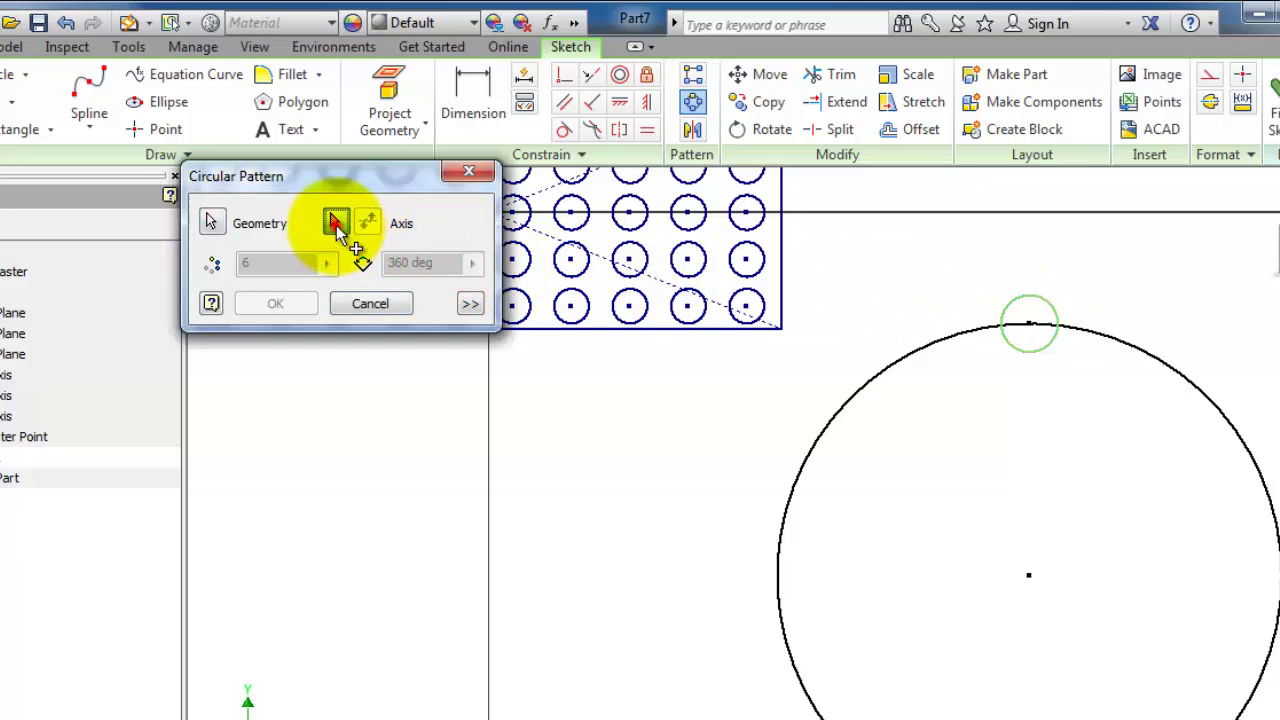
pyautogui.click(876, 376)
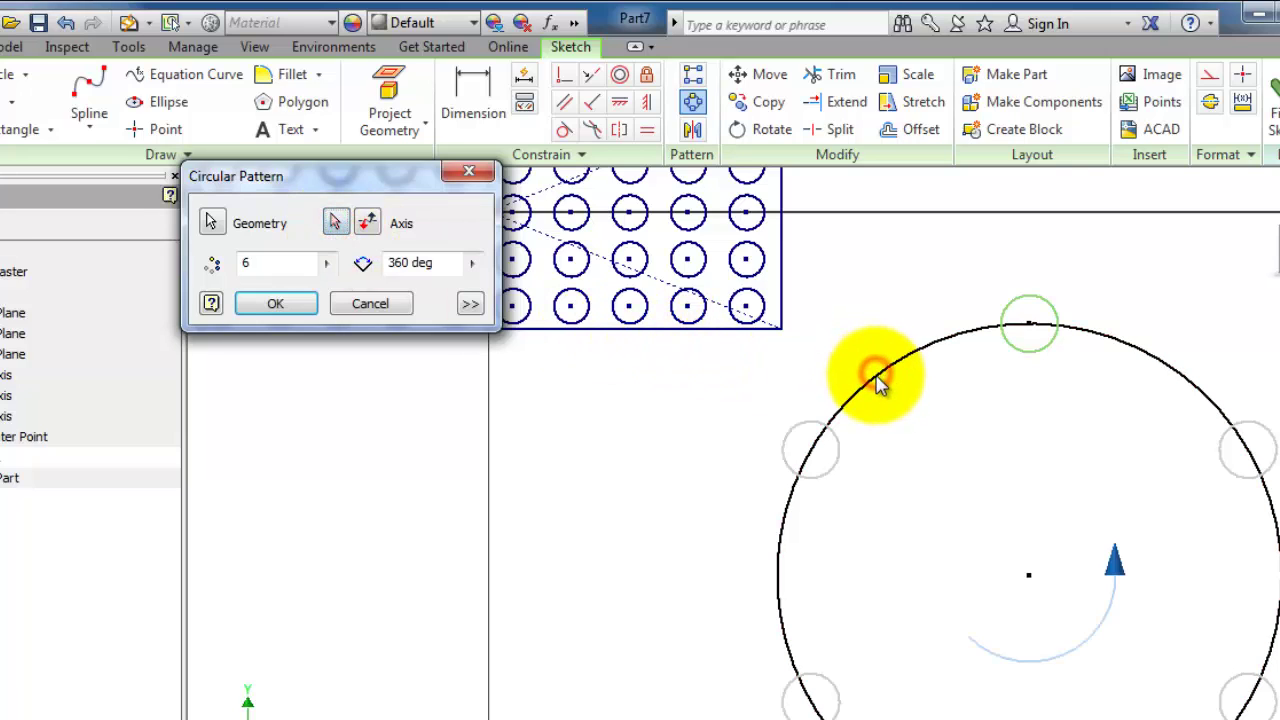
pyautogui.doubleClick(258, 265)
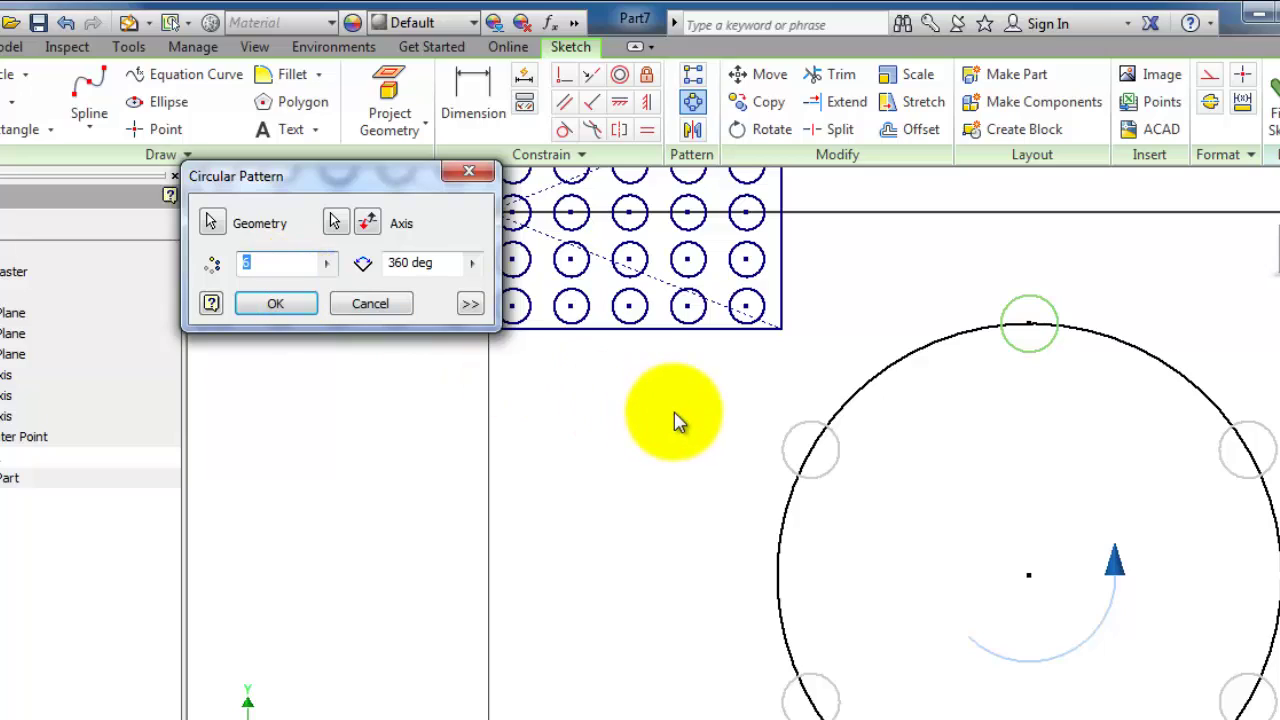
pyautogui.write('15')
pyautogui.click(288, 308)
# Step: Centre the view on the ring and select its 360.00° angle dimension
pyautogui.moveTo(1075, 577); pyautogui.dragTo(937, 440, button='middle')
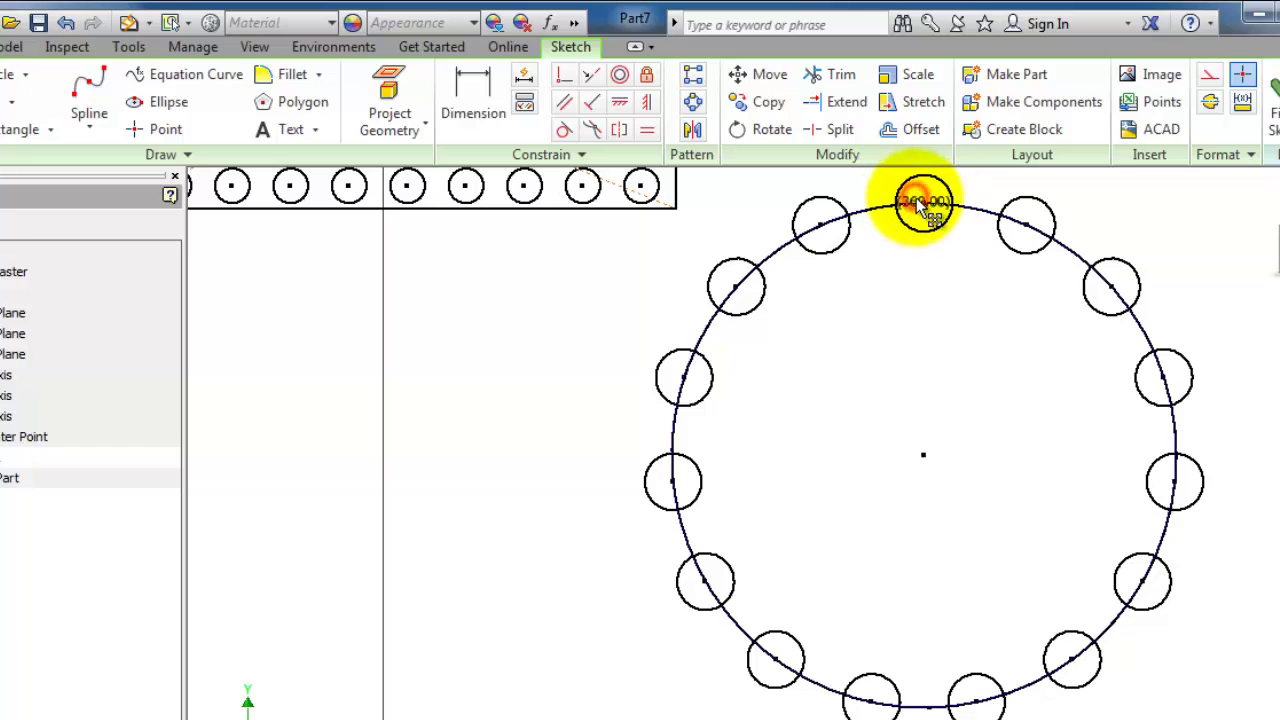
pyautogui.click(920, 205)
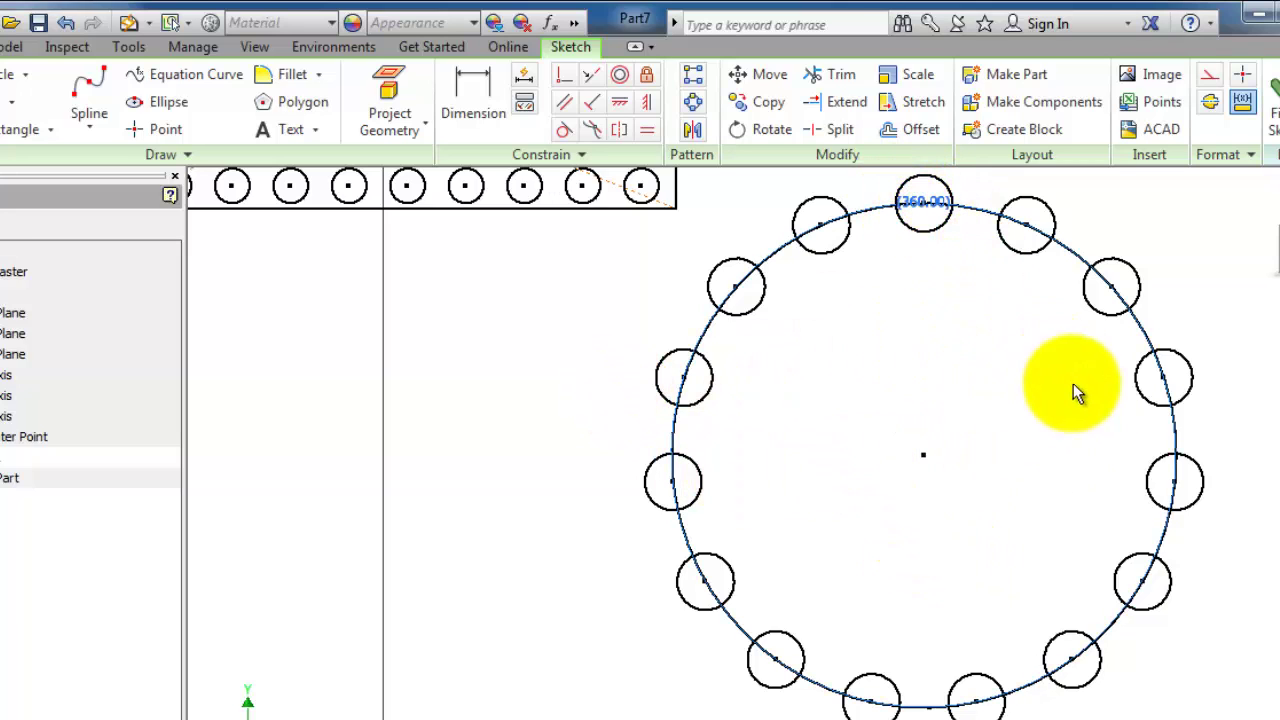
pyautogui.moveTo(1015, 453)
pyautogui.mouseDown(button='middle')
pyautogui.moveTo(1066, 451)
pyautogui.moveTo(1120, 409)
pyautogui.moveTo(1137, 500)
pyautogui.moveTo(741, 486)
pyautogui.moveTo(857, 694)
pyautogui.moveTo(1011, 719)
pyautogui.mouseUp(button='middle')
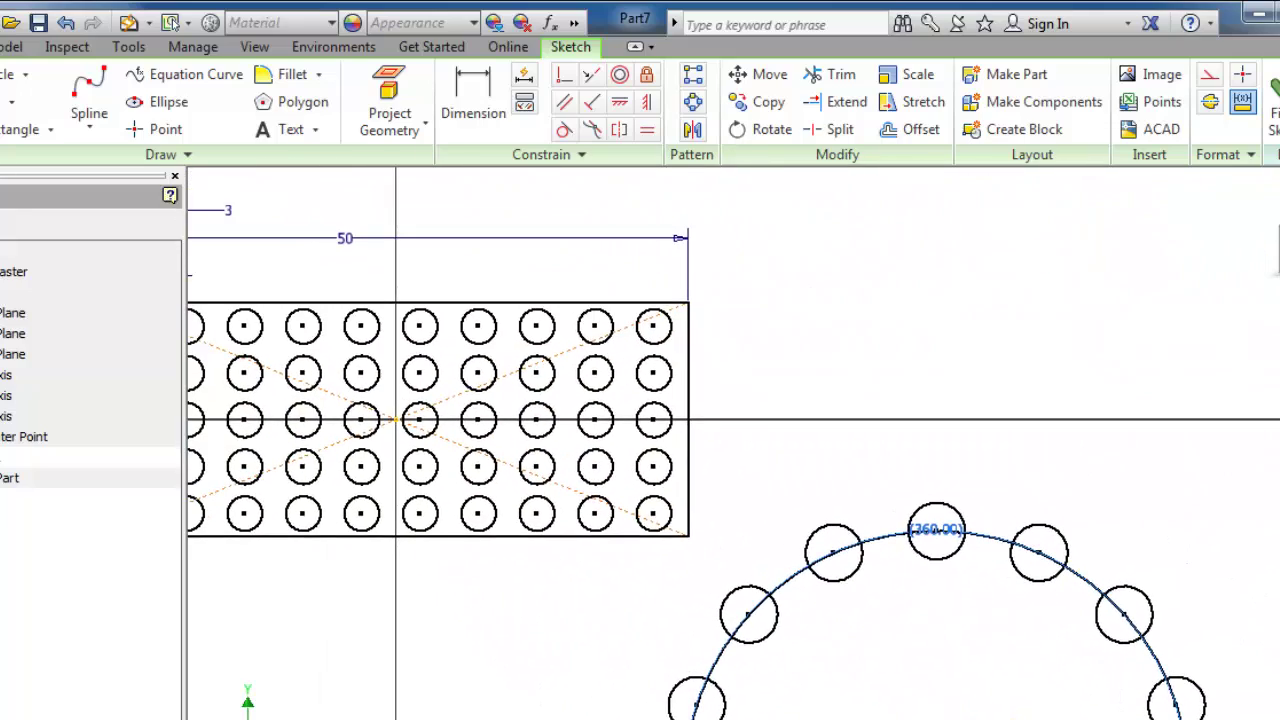
# Step: Start Mirror and select all the hole circles inside the rectangle
pyautogui.click(692, 132)
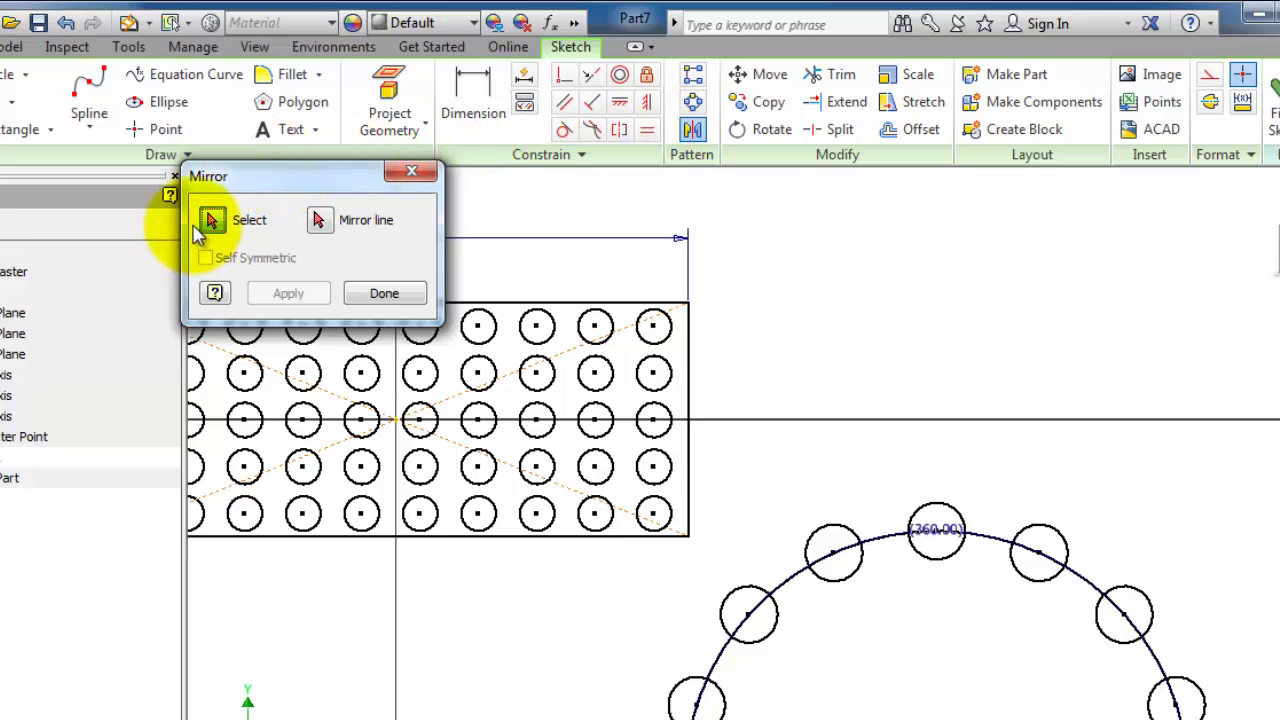
pyautogui.moveTo(300, 177); pyautogui.dragTo(377, 115)
pyautogui.moveTo(869, 335); pyautogui.dragTo(1136, 337, button='middle')
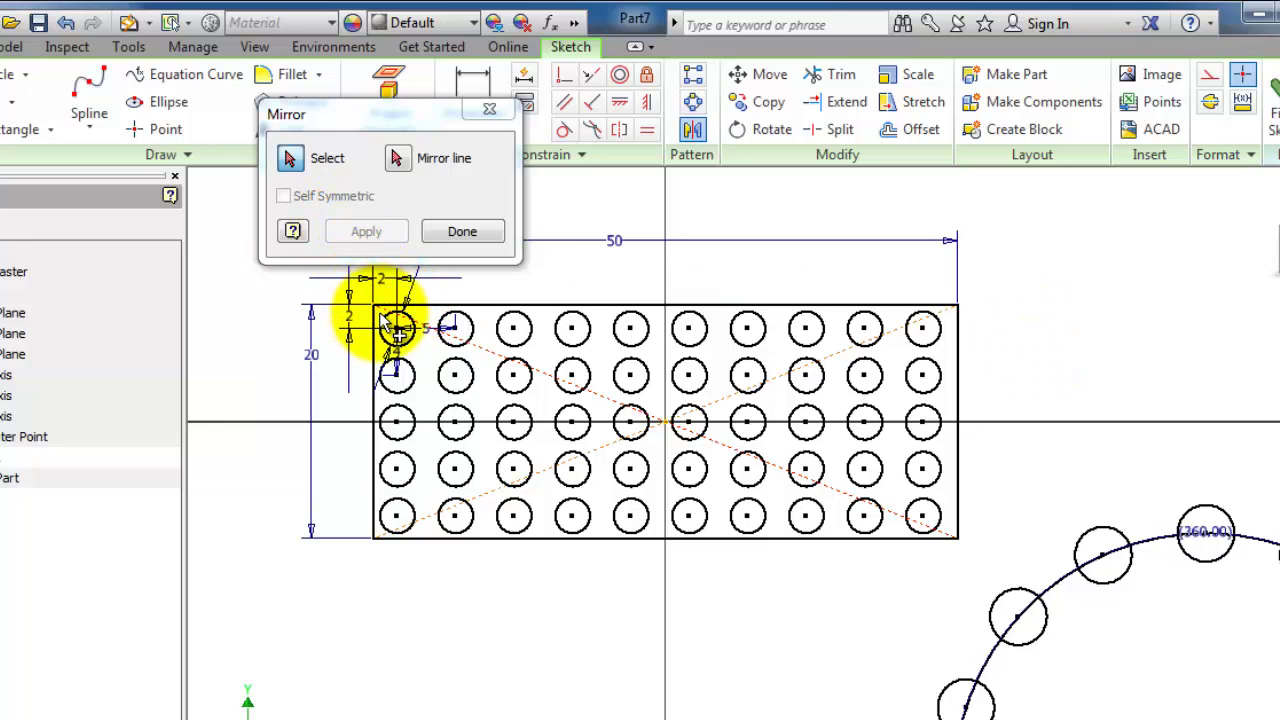
pyautogui.moveTo(380, 312); pyautogui.dragTo(945, 540)
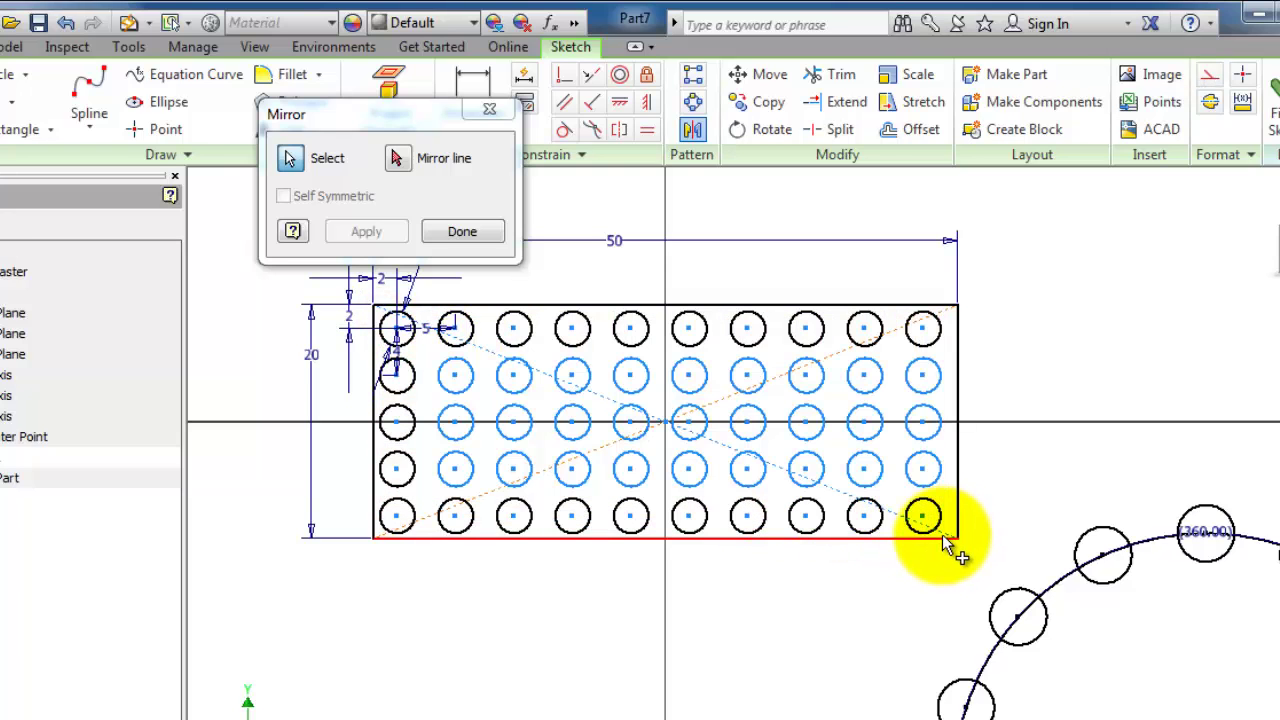
pyautogui.click(730, 624)
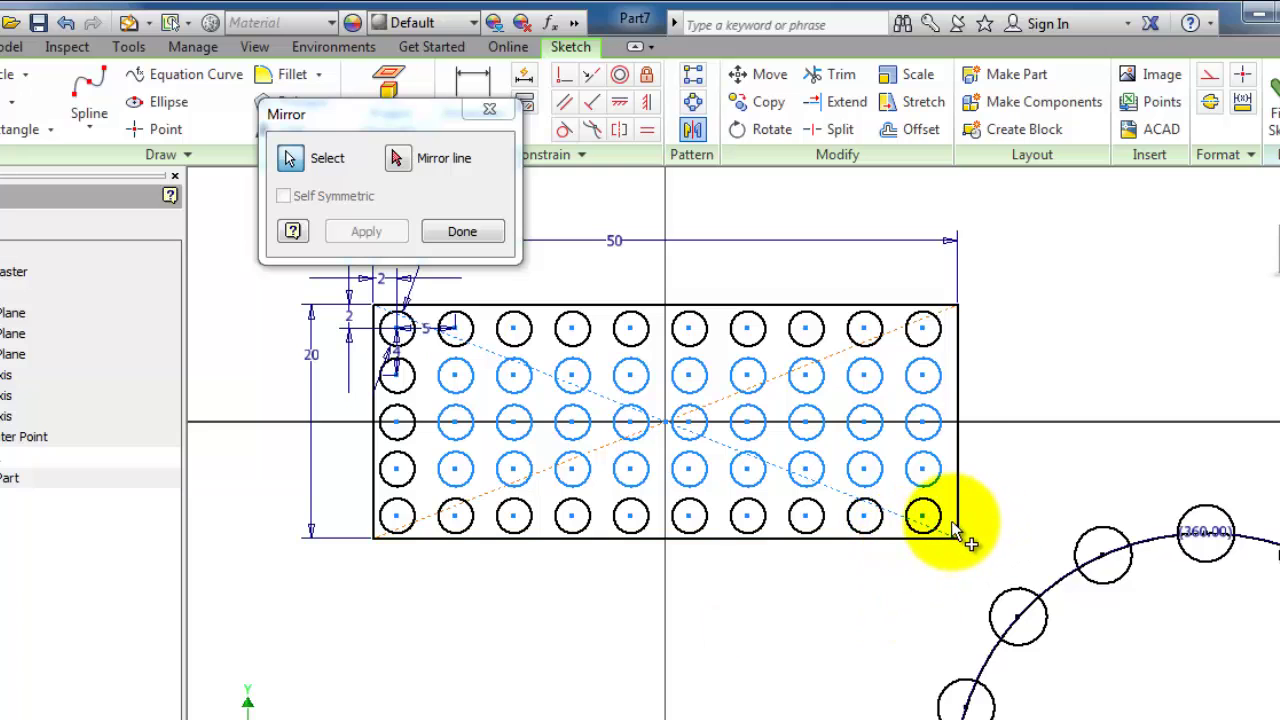
pyautogui.moveTo(948, 522); pyautogui.dragTo(406, 326)
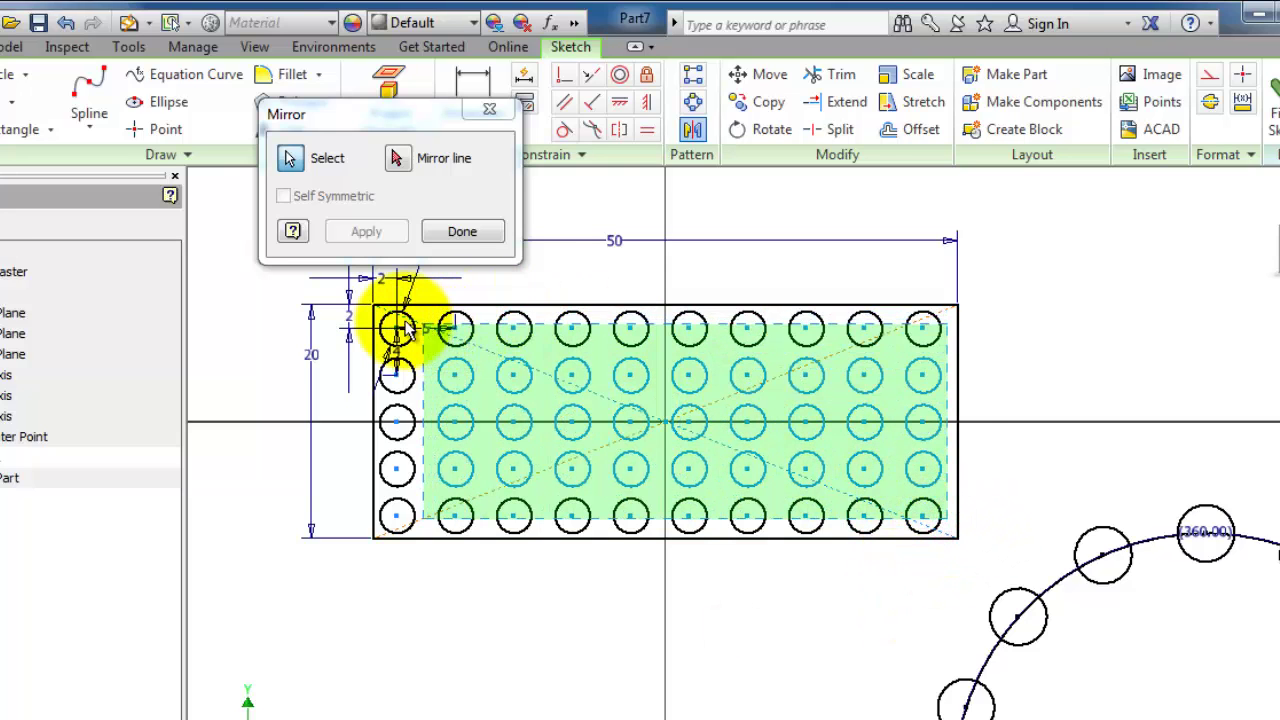
pyautogui.moveTo(404, 326); pyautogui.dragTo(396, 328)
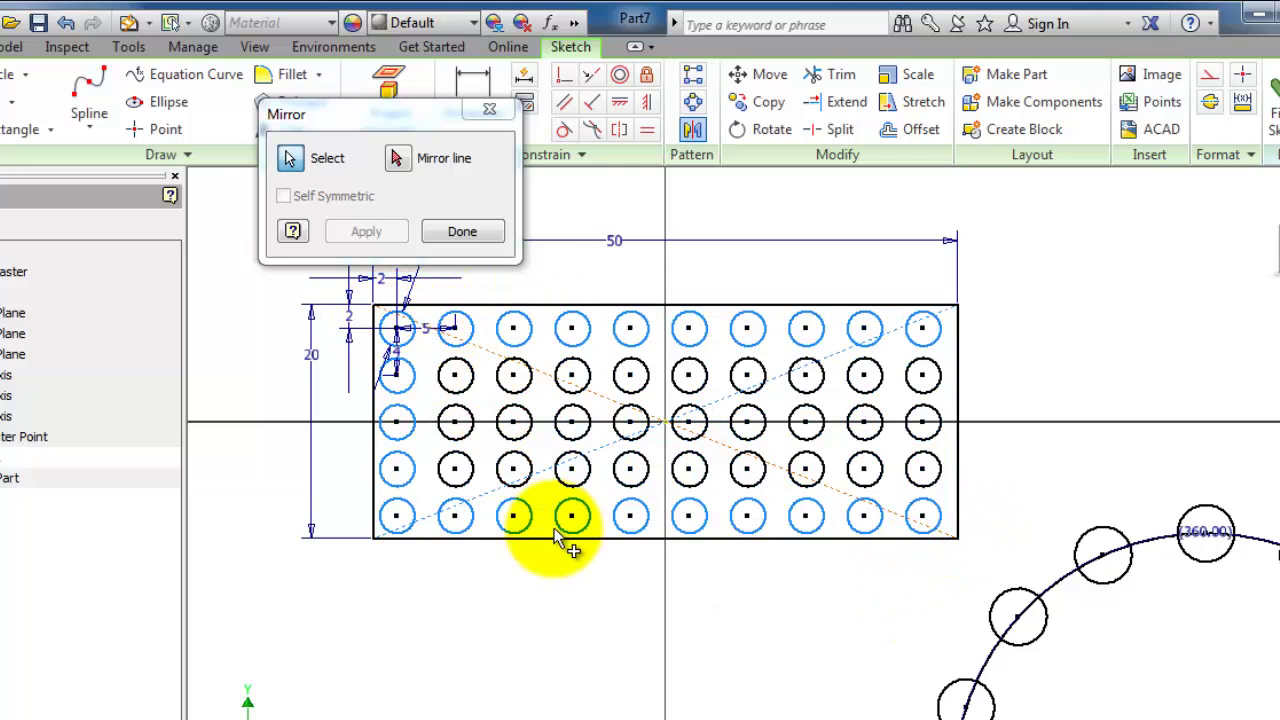
pyautogui.click(945, 371)
pyautogui.moveTo(928, 425); pyautogui.dragTo(455, 495)
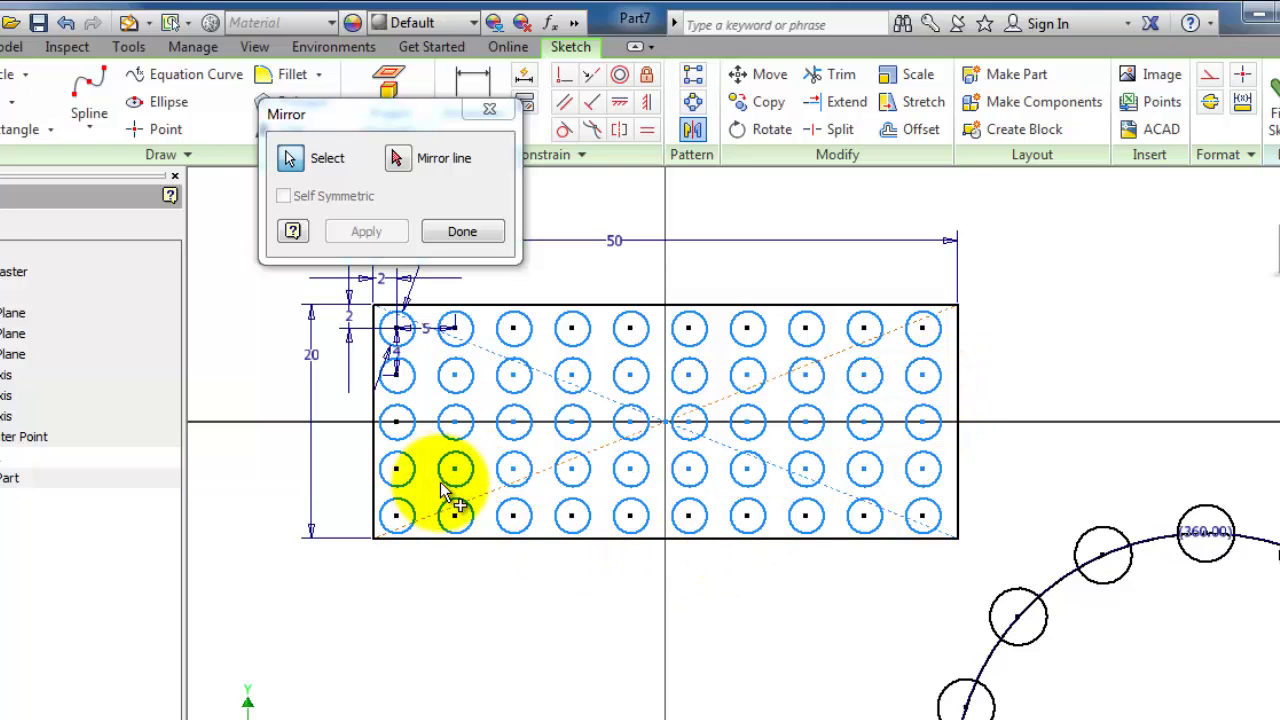
# Step: Mirror the selected holes across the rectangle's right edge
pyautogui.click(400, 160)
pyautogui.click(958, 362)
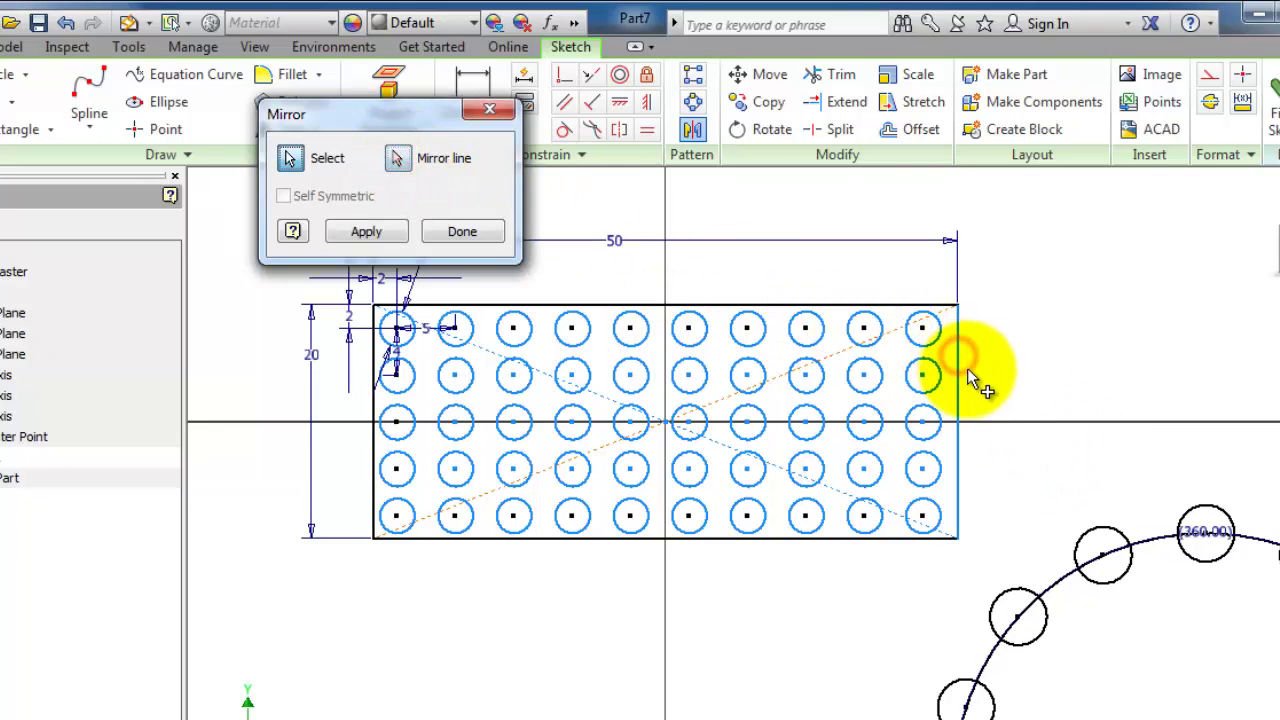
pyautogui.click(398, 231)
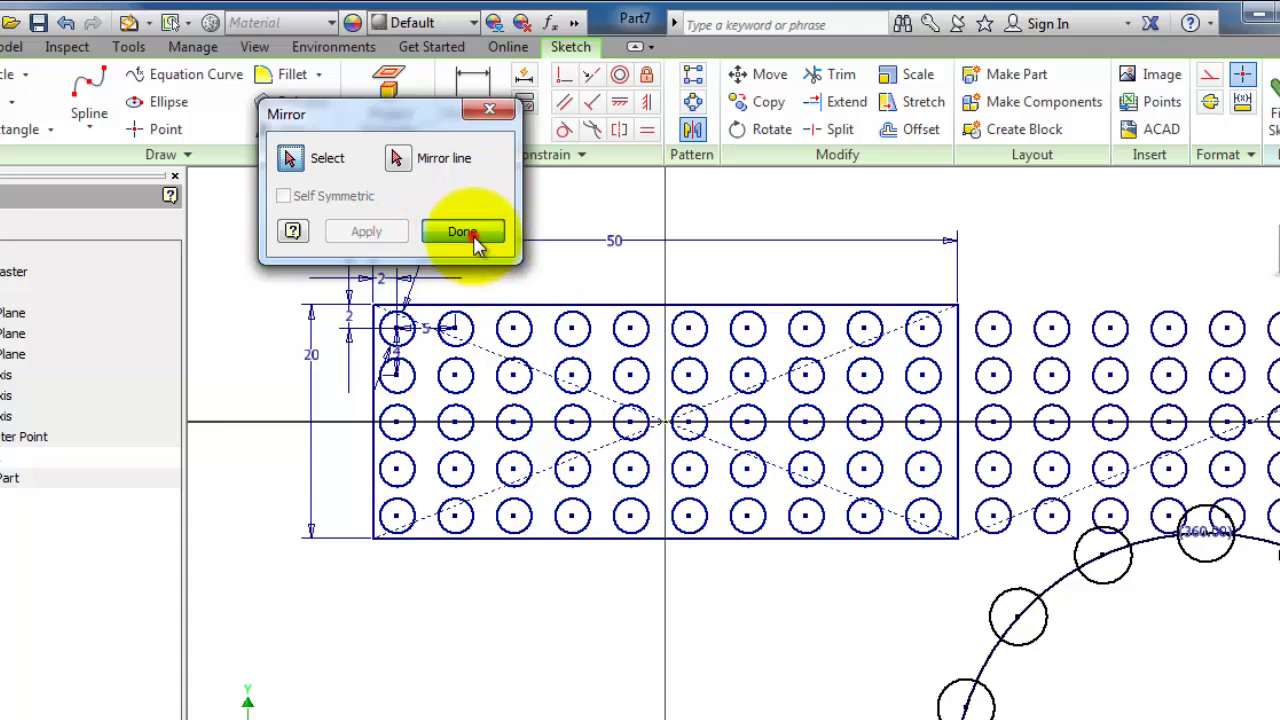
pyautogui.click(478, 245)
pyautogui.moveTo(831, 609)
pyautogui.mouseDown(button='middle')
pyautogui.moveTo(538, 604)
pyautogui.moveTo(643, 614)
pyautogui.moveTo(665, 630)
pyautogui.moveTo(670, 563)
pyautogui.mouseUp(button='middle')
pyautogui.scroll(-2, 670, 563)
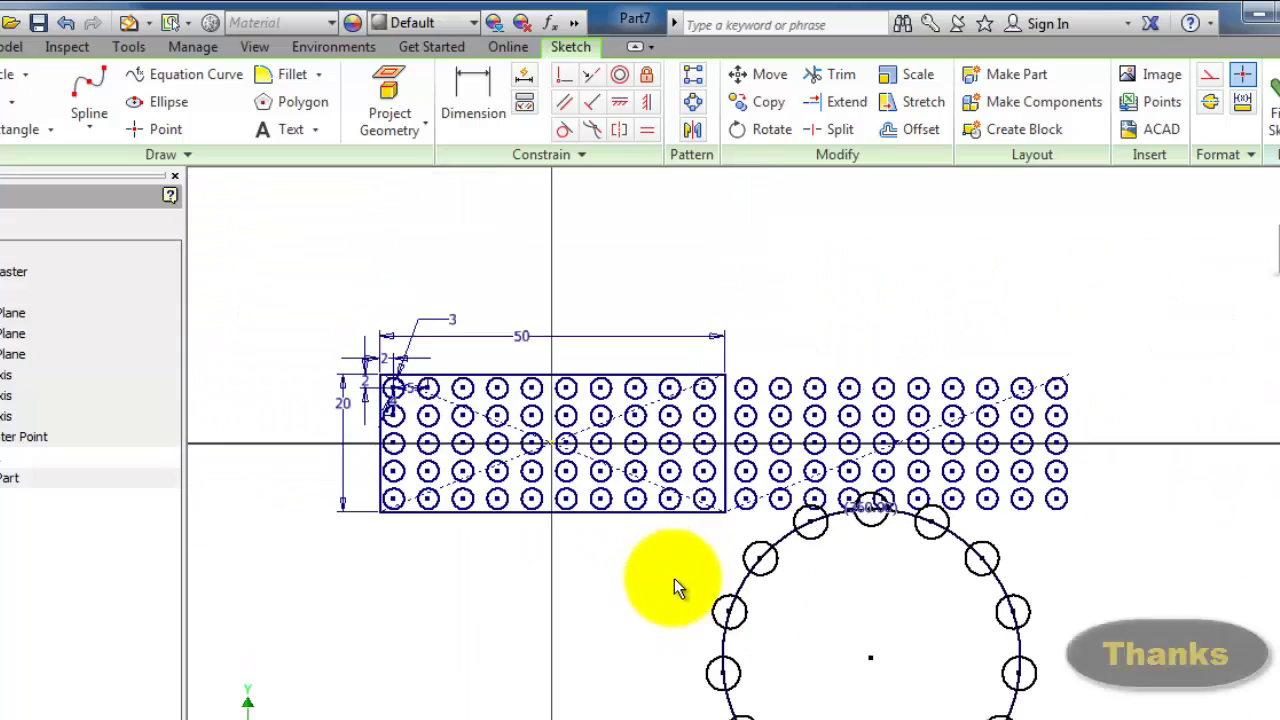